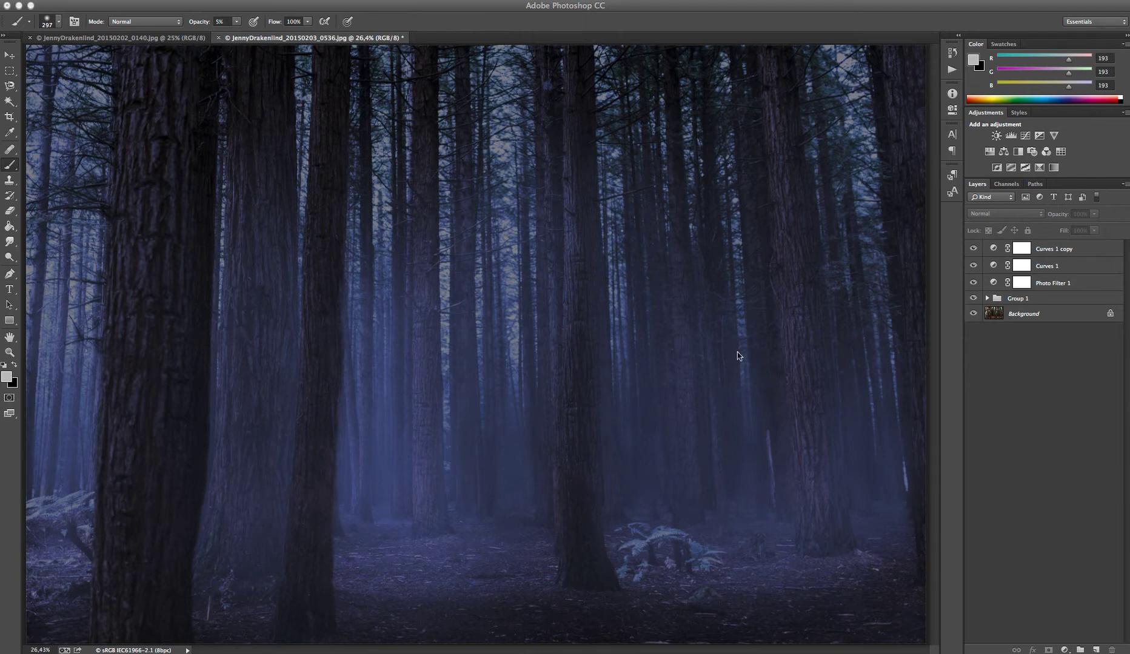
- Compare the edited forest image with the original, leaving only the Background layer visible and selected
{"action": "left_click", "coordinate": [973, 314], "text": "alt"}
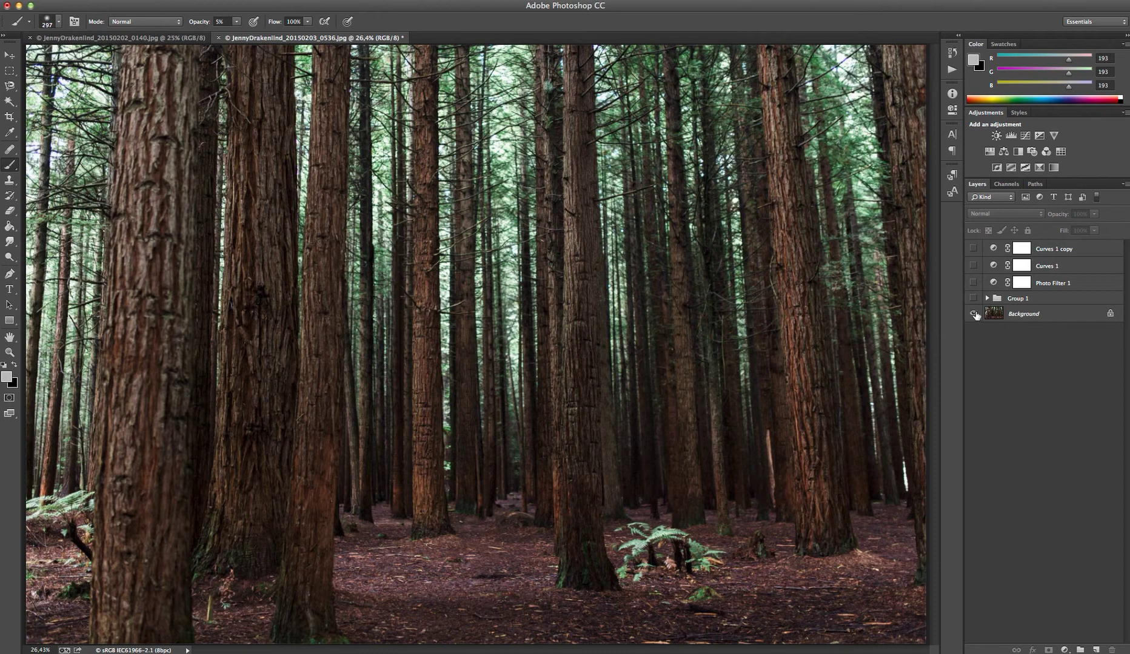
{"action": "left_click", "coordinate": [974, 314], "text": "alt"}
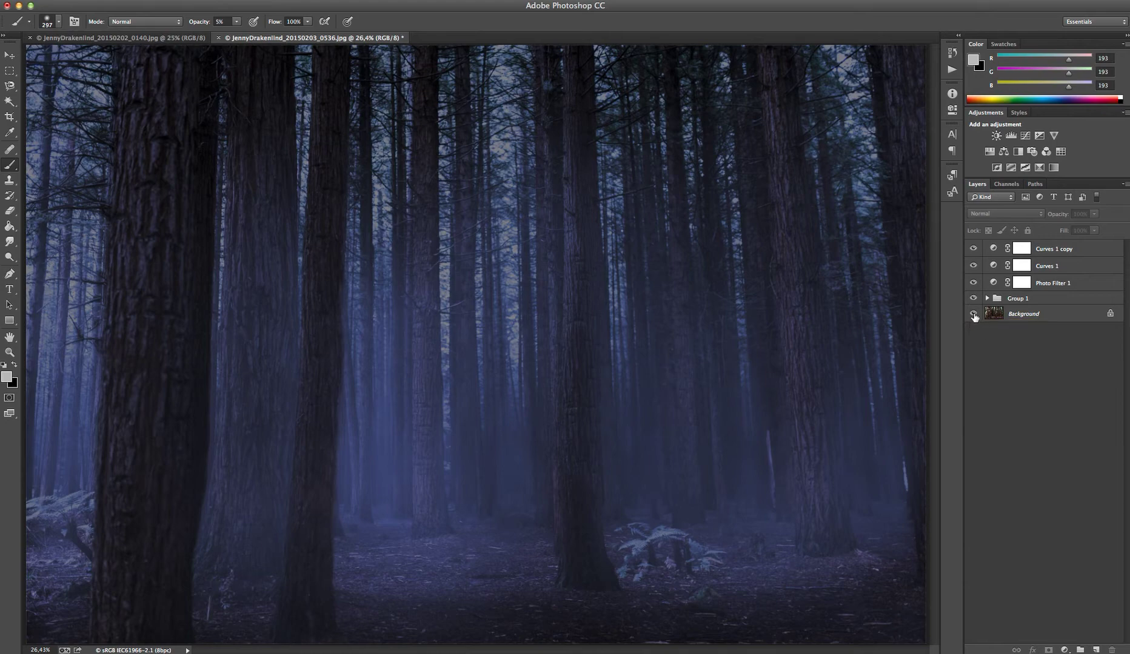
{"action": "left_click", "coordinate": [973, 316], "text": "alt"}
{"action": "left_click", "coordinate": [1023, 319]}
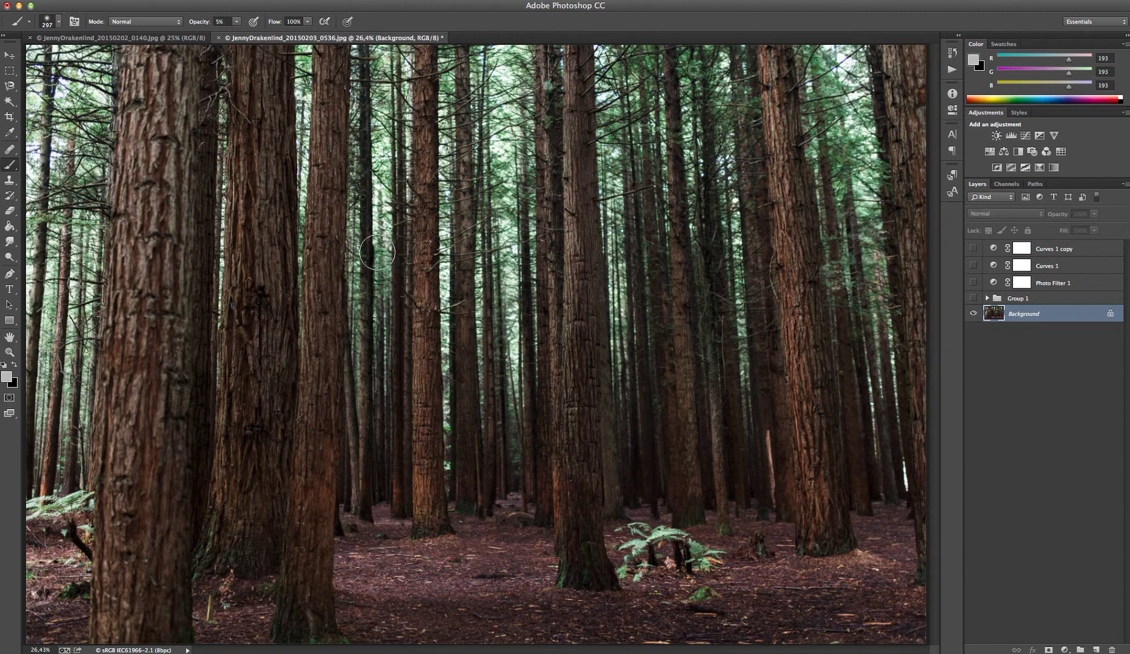
- Look at the misty bridge photo in the other open document and return to the forest image
{"action": "left_click", "coordinate": [114, 37]}
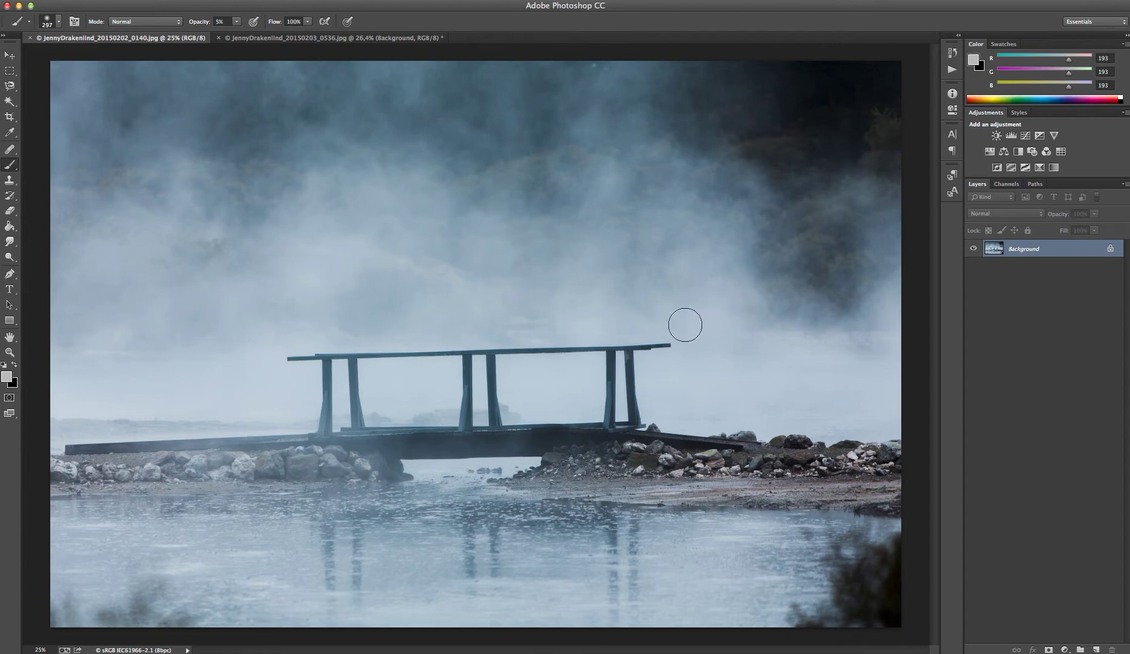
{"action": "left_click", "coordinate": [333, 40]}
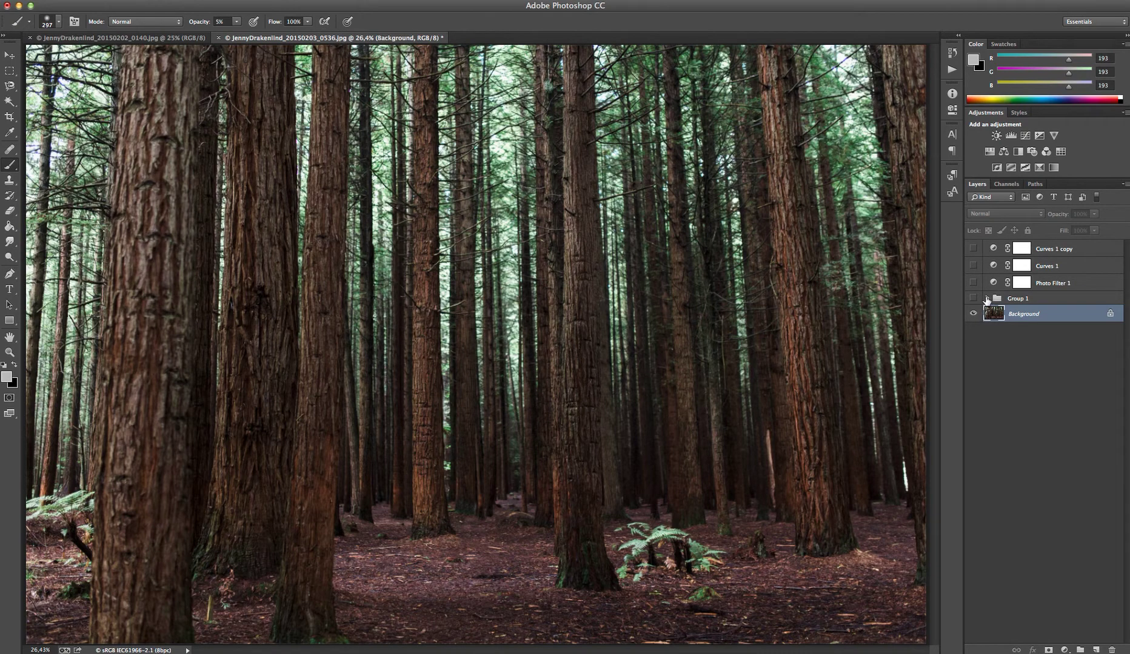
- Expand and show Group 1, and hide Layers 8, 7, 6 and 2 one by one to examine the fog each contributes
{"action": "left_click", "coordinate": [987, 298]}
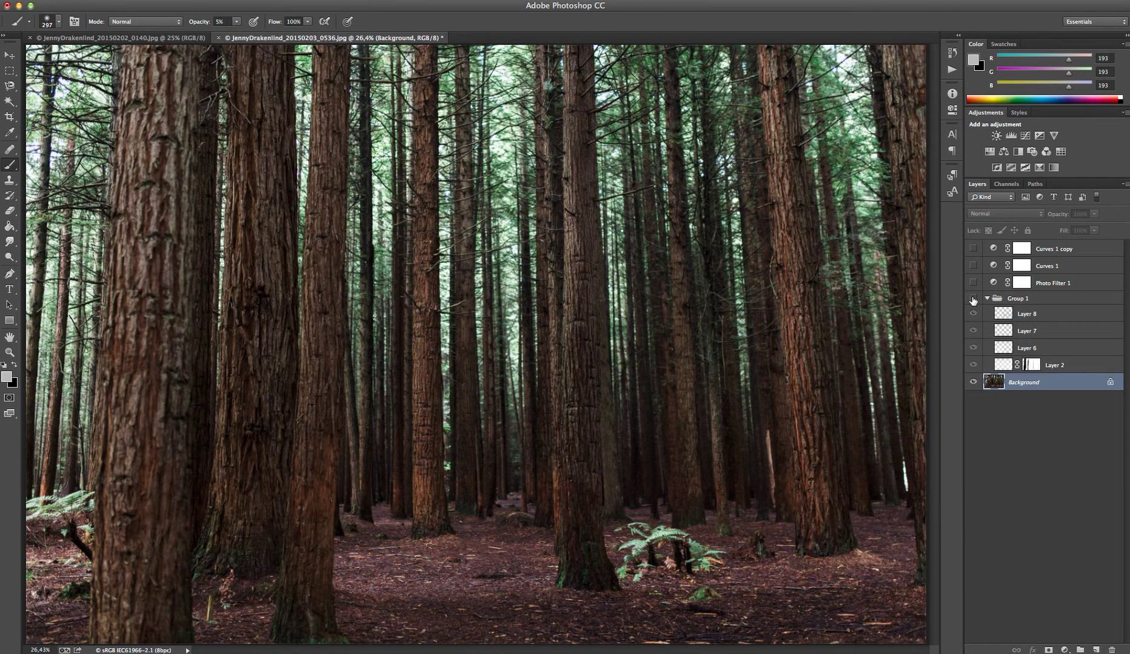
{"action": "left_click", "coordinate": [972, 299]}
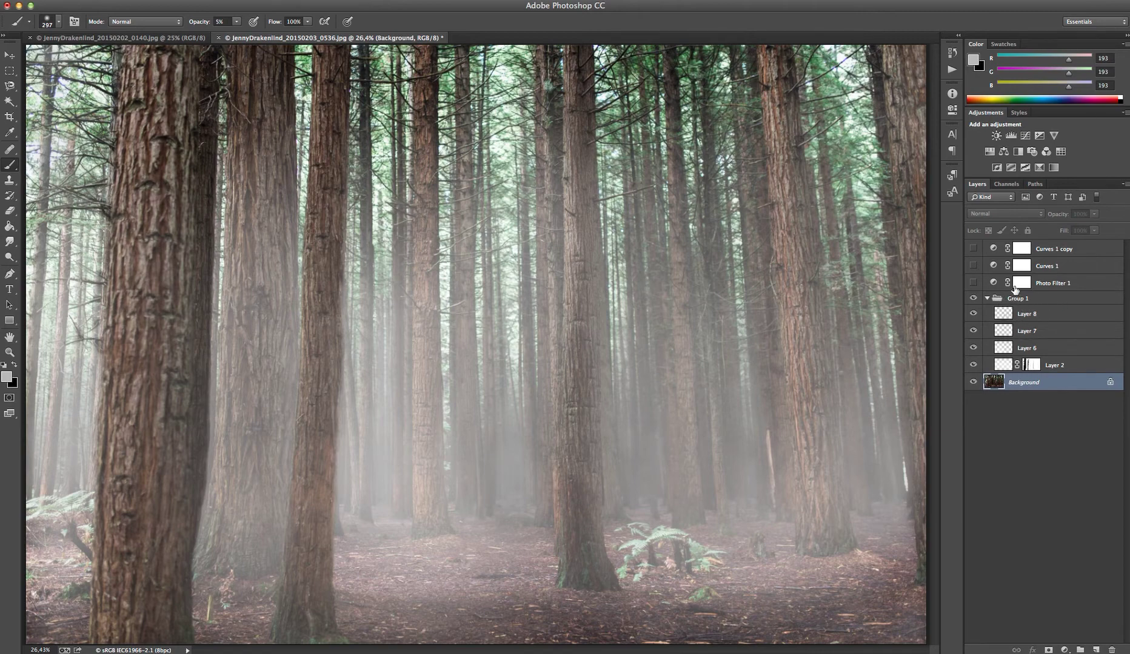
{"action": "left_click", "coordinate": [973, 314]}
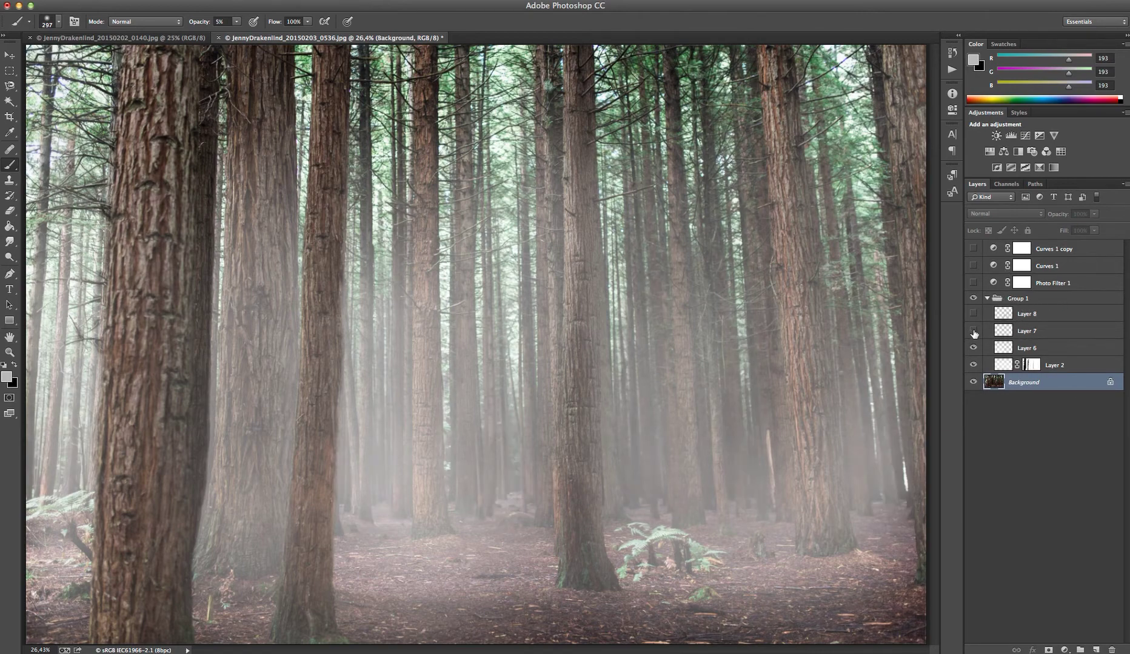
{"action": "left_click", "coordinate": [974, 331]}
{"action": "left_click", "coordinate": [974, 348]}
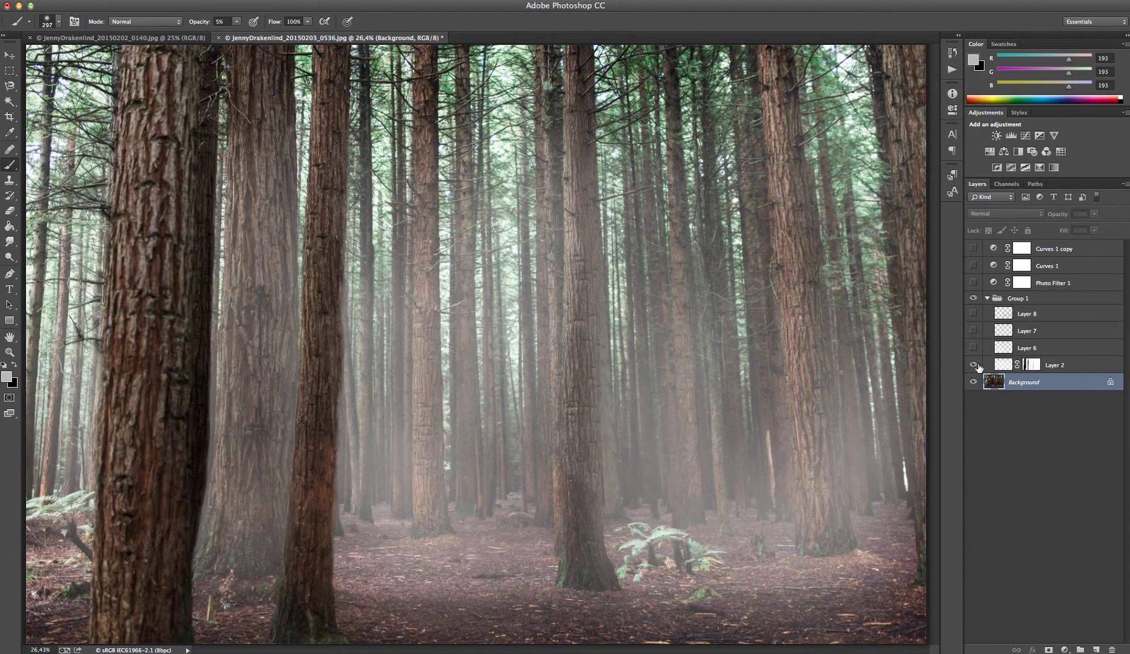
{"action": "left_click", "coordinate": [973, 366]}
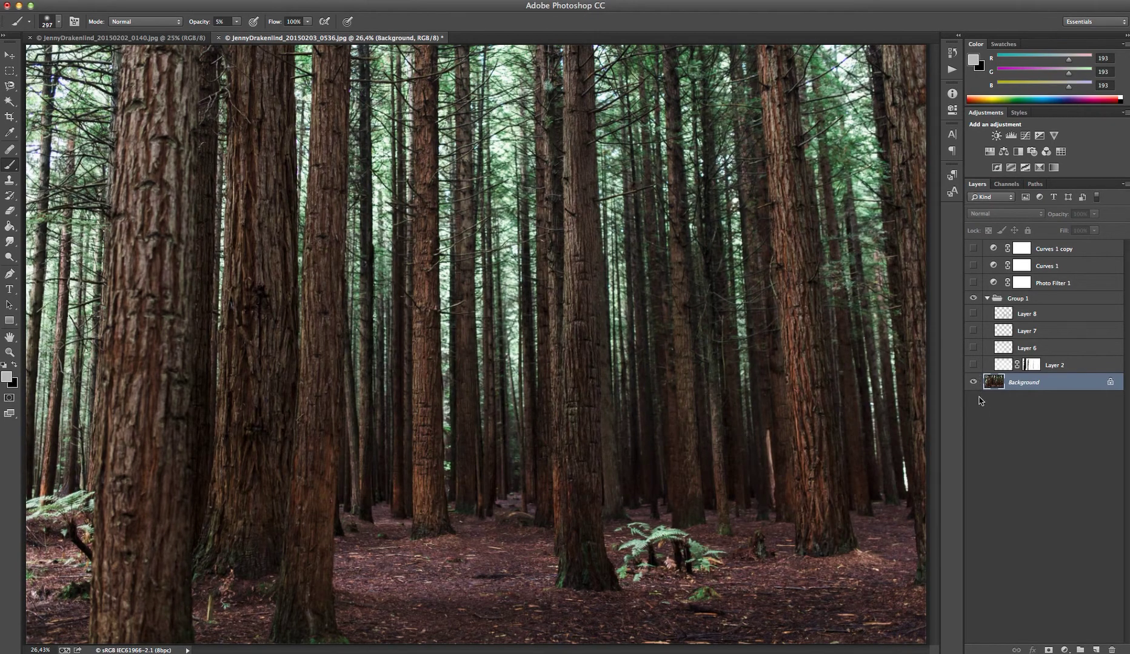
- Show Layers 2, 6, 7 and 8 one at a time to review the fog build-up, and hide and collapse Group 1
{"action": "left_click", "coordinate": [973, 366]}
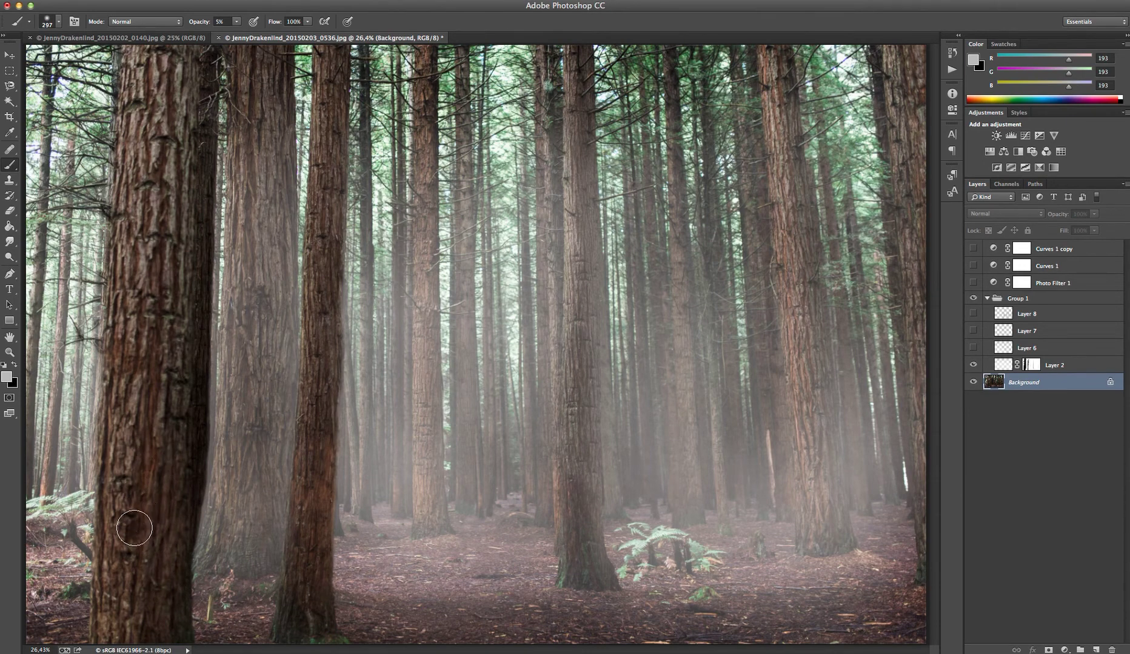
{"action": "left_click", "coordinate": [973, 349]}
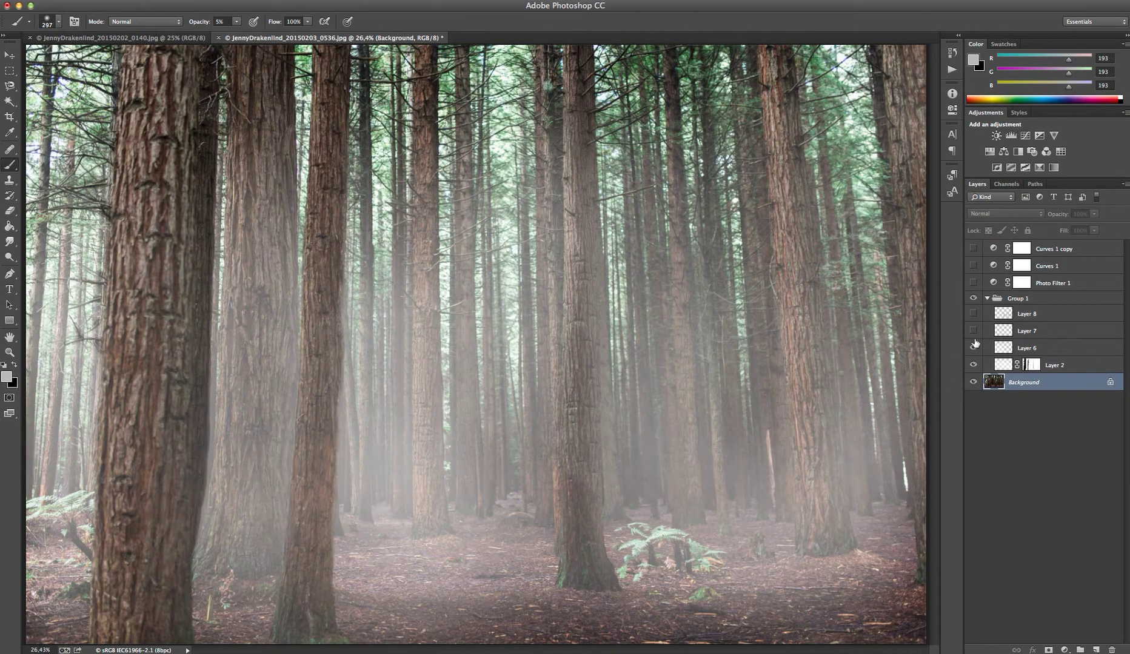
{"action": "left_click", "coordinate": [972, 331]}
{"action": "left_click", "coordinate": [972, 314]}
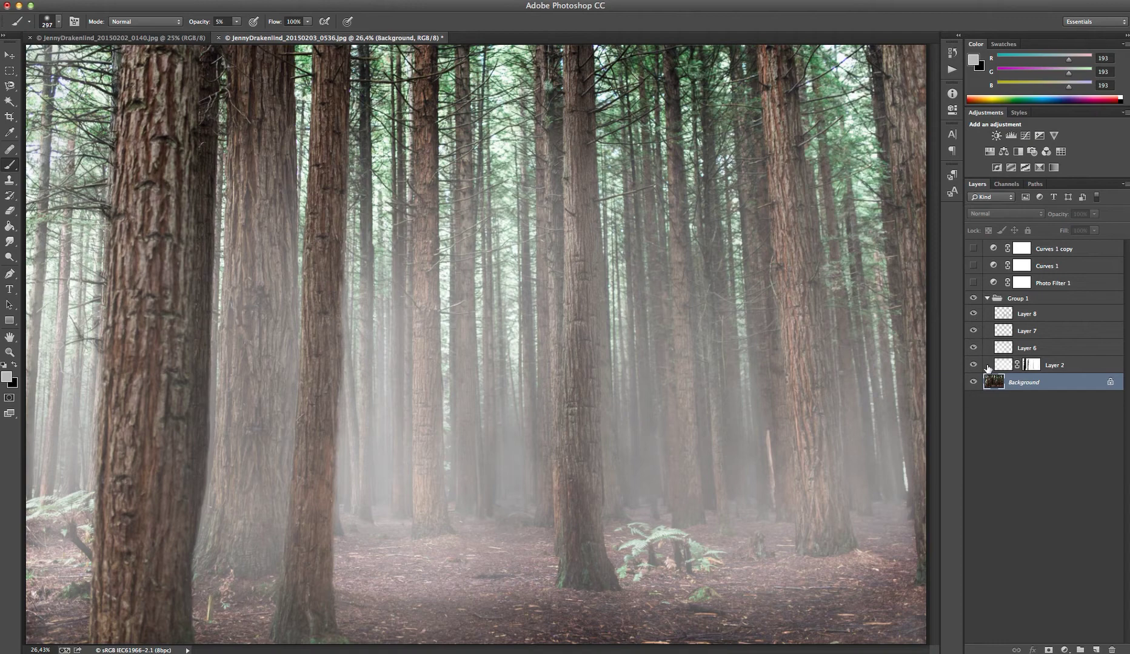
{"action": "left_click", "coordinate": [973, 298]}
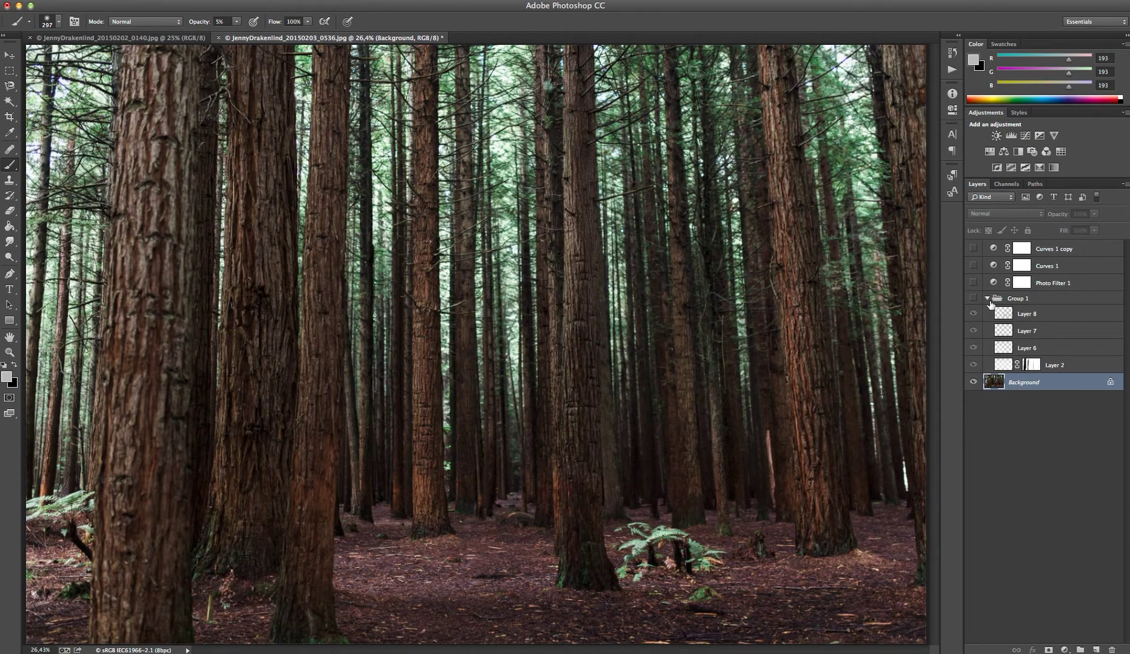
{"action": "left_click", "coordinate": [986, 298]}
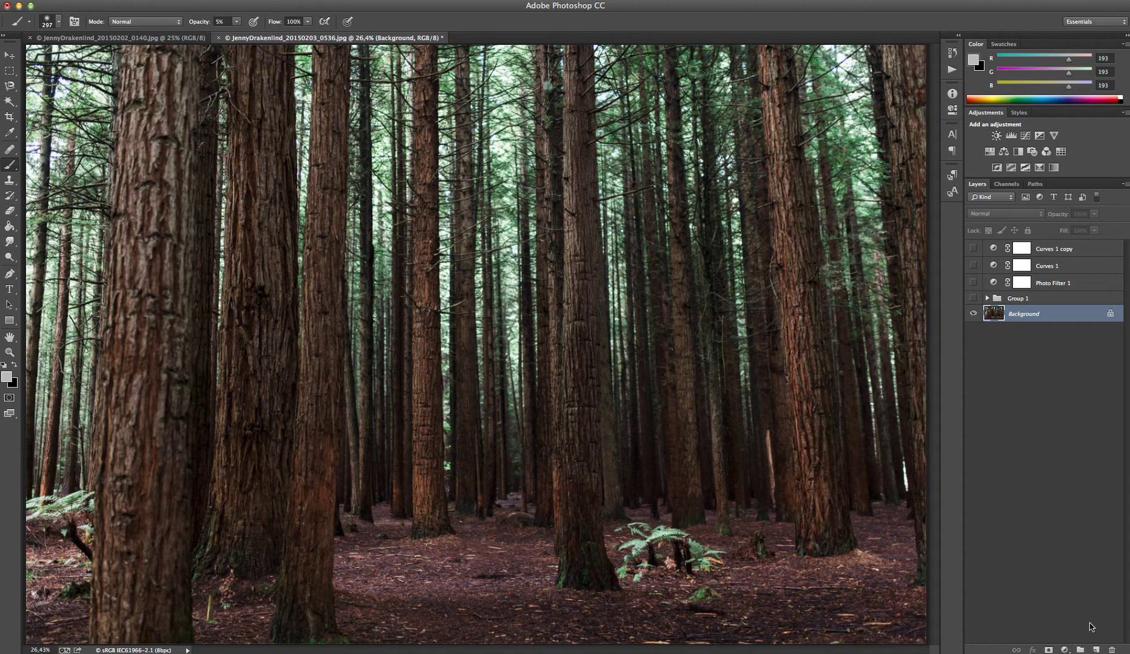
- Create a new layer directly above the Background and enlarge the soft brush to 982 px
{"action": "left_click", "coordinate": [1097, 650]}
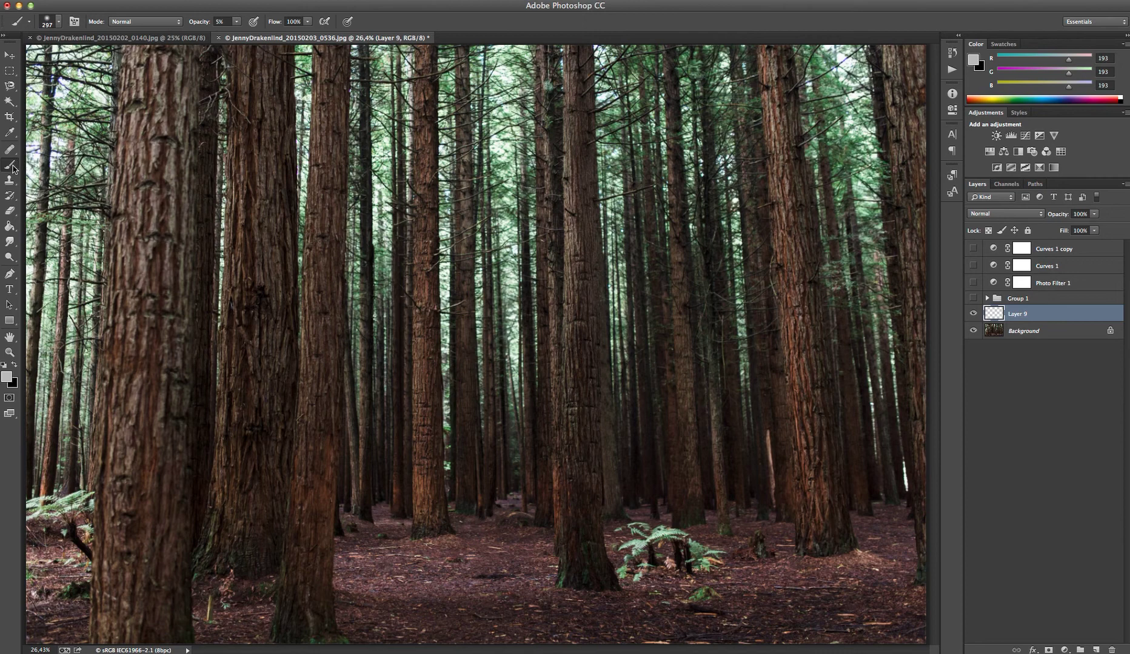
{"action": "left_click", "coordinate": [59, 22]}
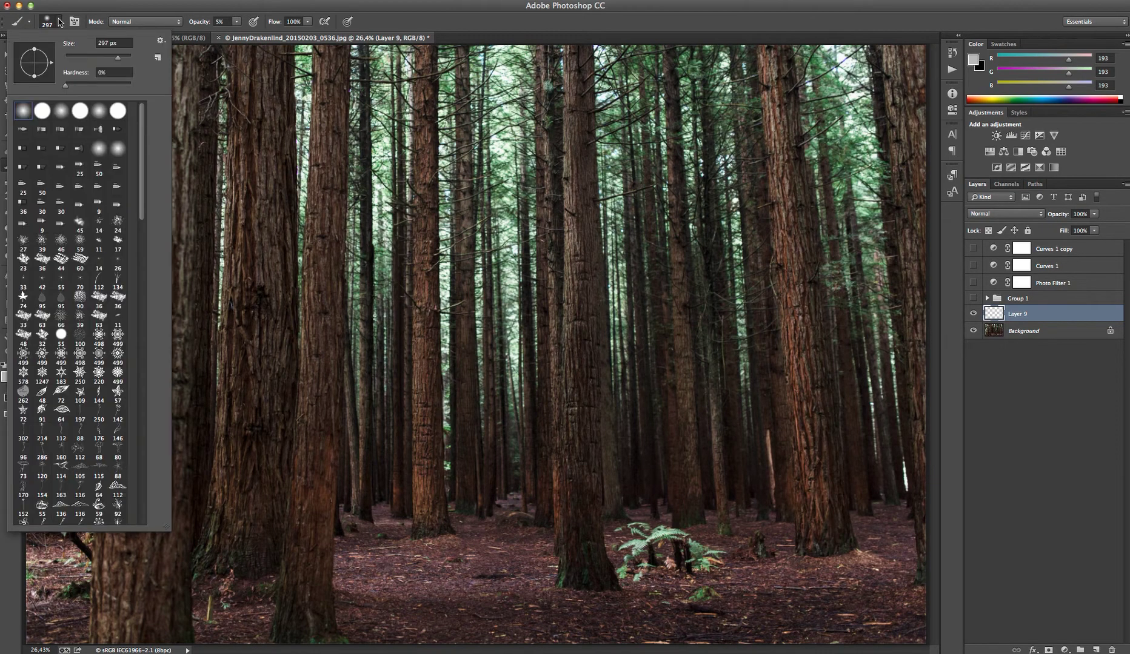
{"action": "left_click_drag", "start_coordinate": [119, 58], "coordinate": [125, 63]}
{"action": "left_click", "coordinate": [158, 6]}
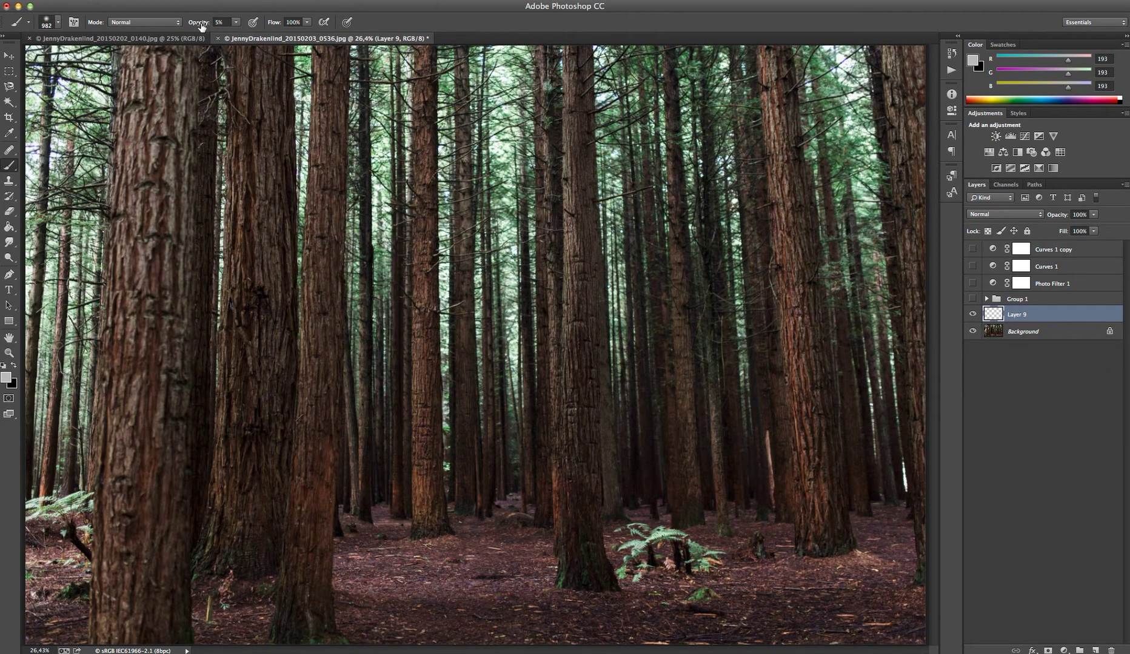
- Try a light grey brush stroke at 100% opacity across the middle of the forest and undo it
{"action": "left_click", "coordinate": [236, 25]}
{"action": "left_click_drag", "start_coordinate": [238, 34], "coordinate": [303, 40]}
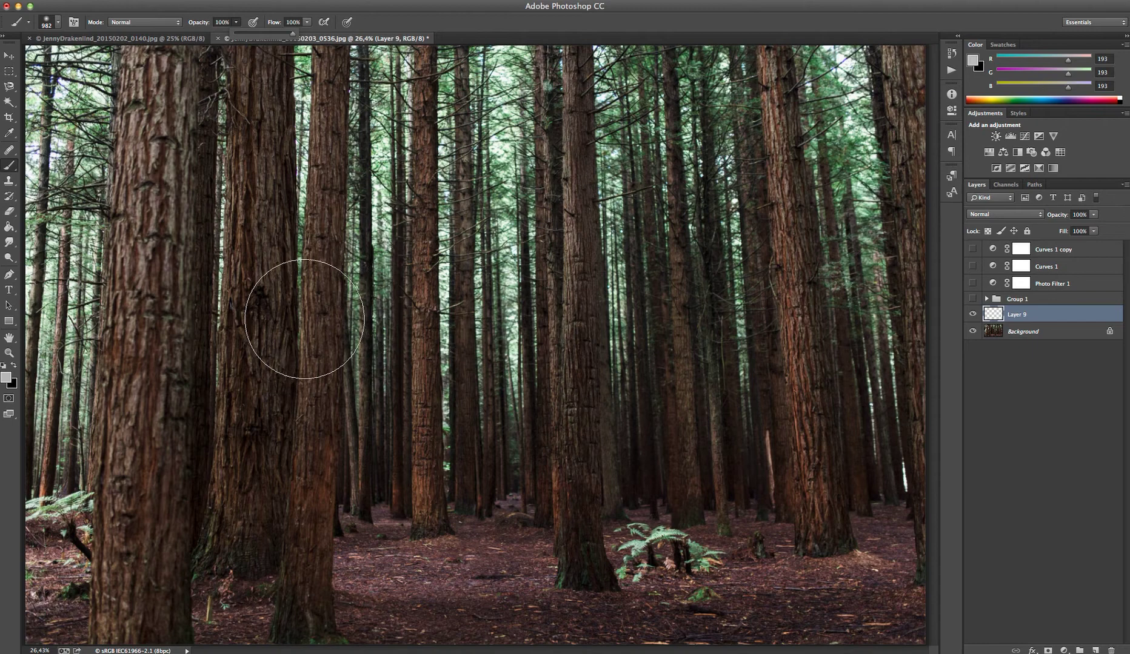
{"action": "mouse_move", "coordinate": [304, 320]}
{"action": "left_mouse_down"}
{"action": "mouse_move", "coordinate": [441, 278]}
{"action": "mouse_move", "coordinate": [589, 272]}
{"action": "mouse_move", "coordinate": [512, 274]}
{"action": "mouse_move", "coordinate": [449, 300]}
{"action": "mouse_move", "coordinate": [603, 288]}
{"action": "left_mouse_up"}
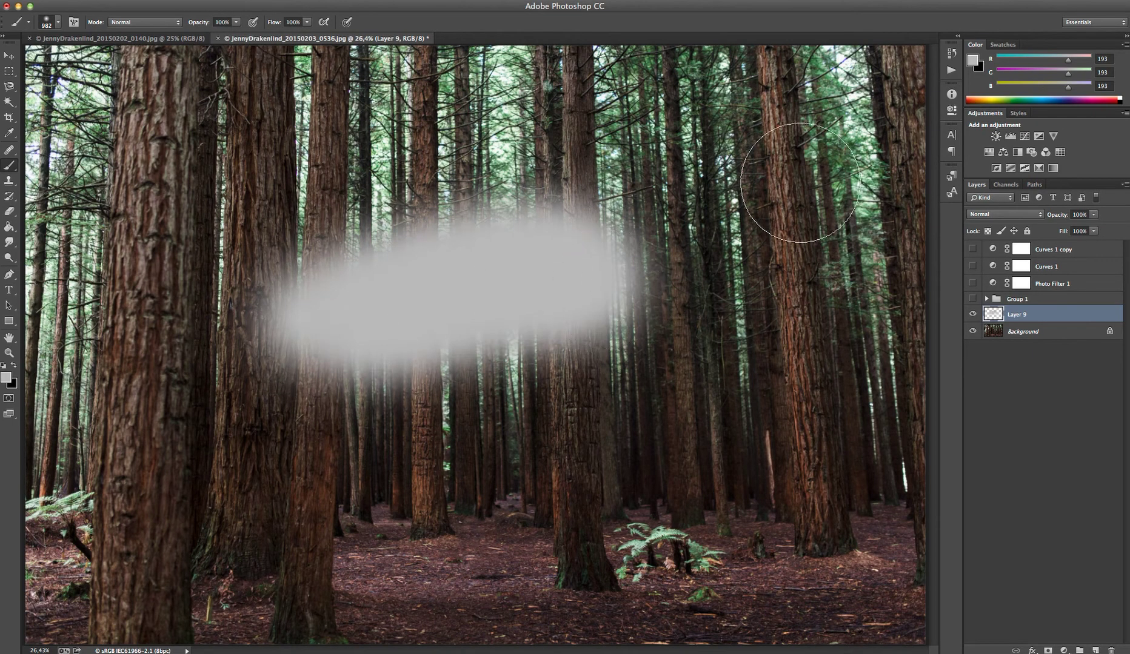
{"action": "key", "text": "ctrl+z"}
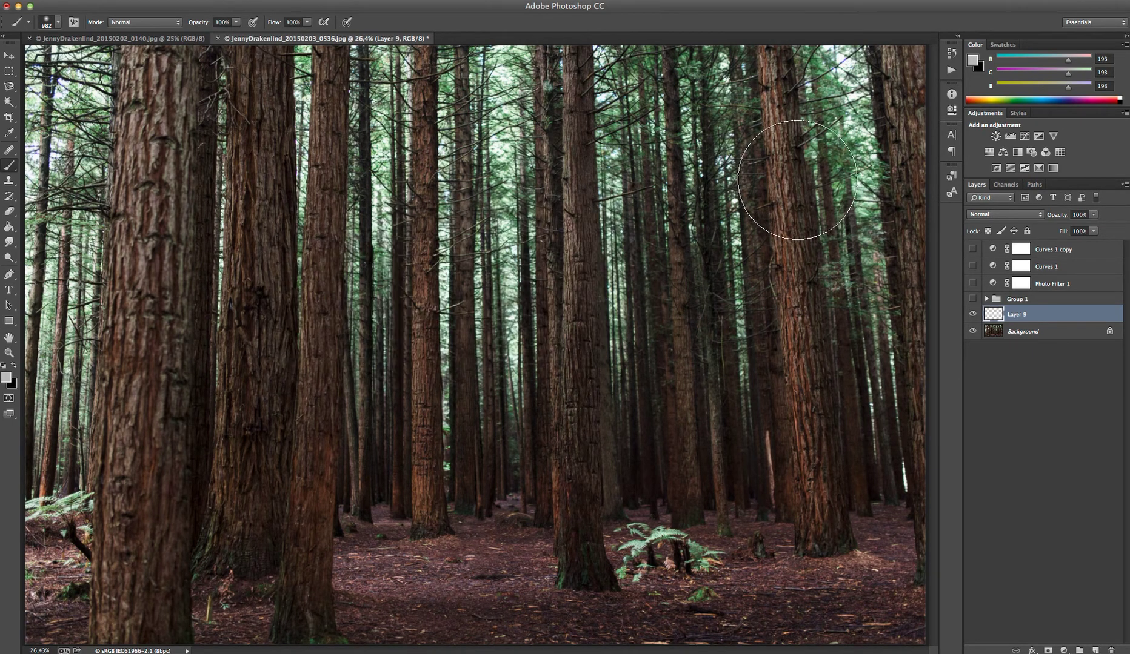
- Set the brush opacity to 4% and the foreground colour to white (ffffff)
{"action": "left_click", "coordinate": [236, 22]}
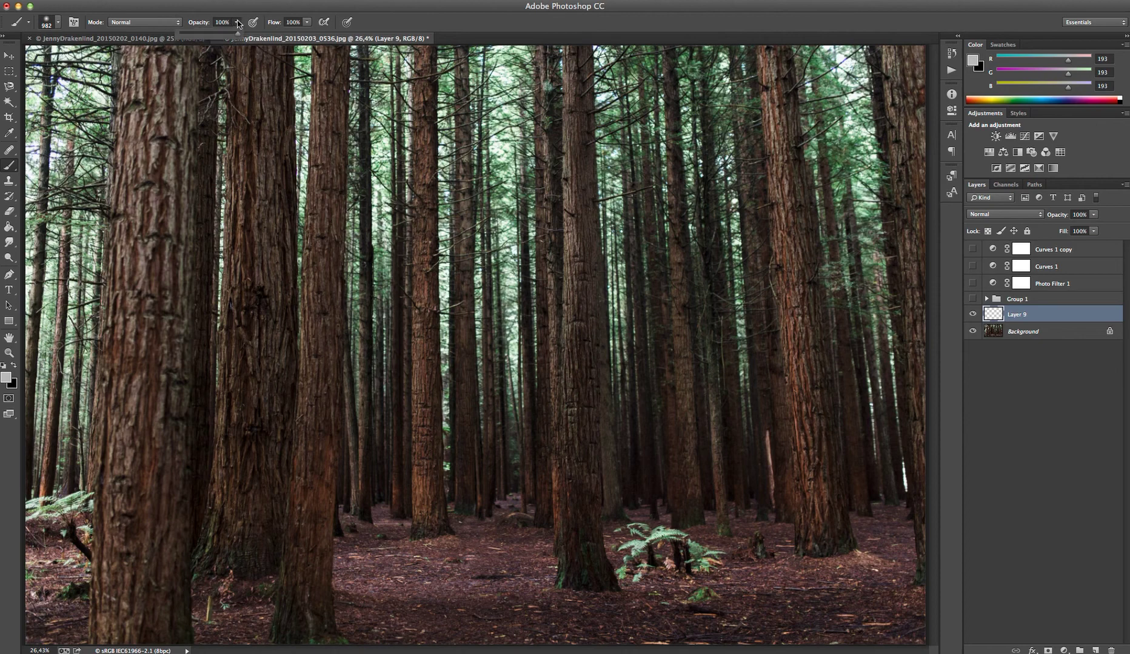
{"action": "left_click_drag", "start_coordinate": [237, 37], "coordinate": [233, 38]}
{"action": "left_click", "coordinate": [7, 379]}
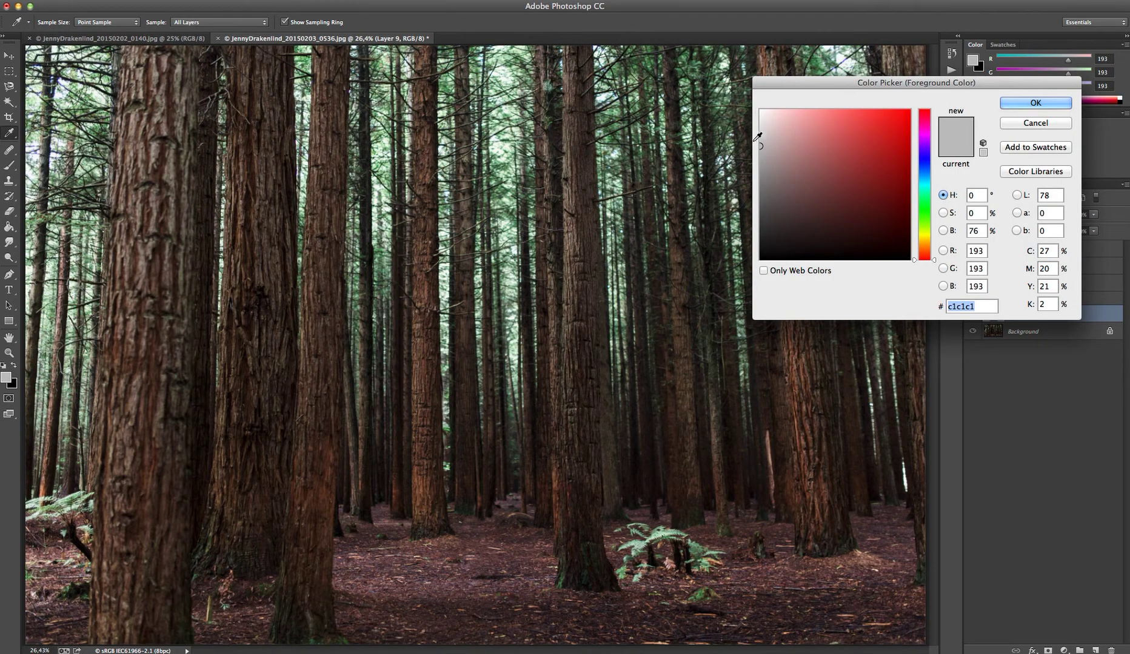
{"action": "left_click_drag", "start_coordinate": [759, 144], "coordinate": [753, 98]}
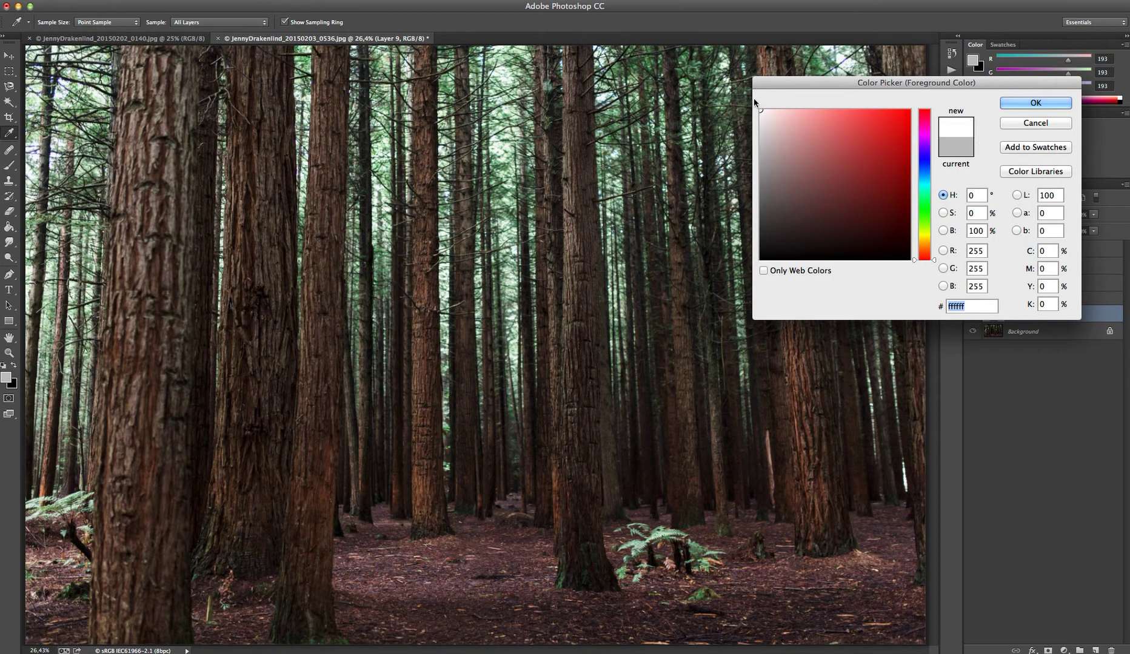
{"action": "left_click", "coordinate": [1034, 104]}
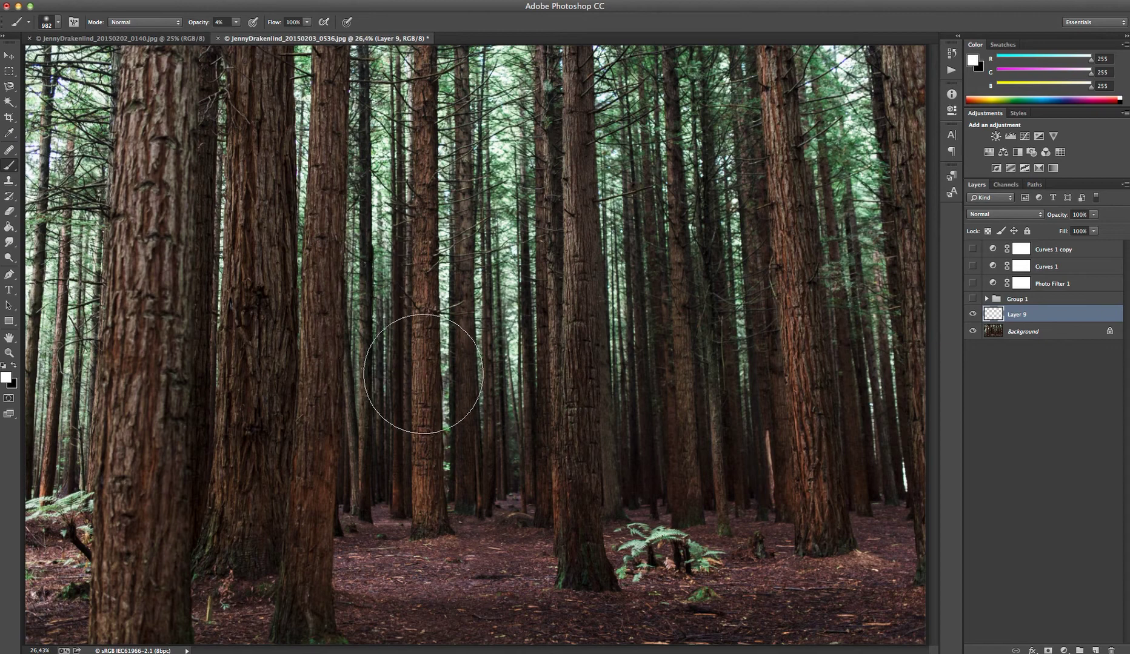
- Paint faint white fog over the lower trunks and forest floor on the new layer, enlarging the brush to 2218 px
{"action": "left_click_drag", "start_coordinate": [383, 380], "coordinate": [481, 382]}
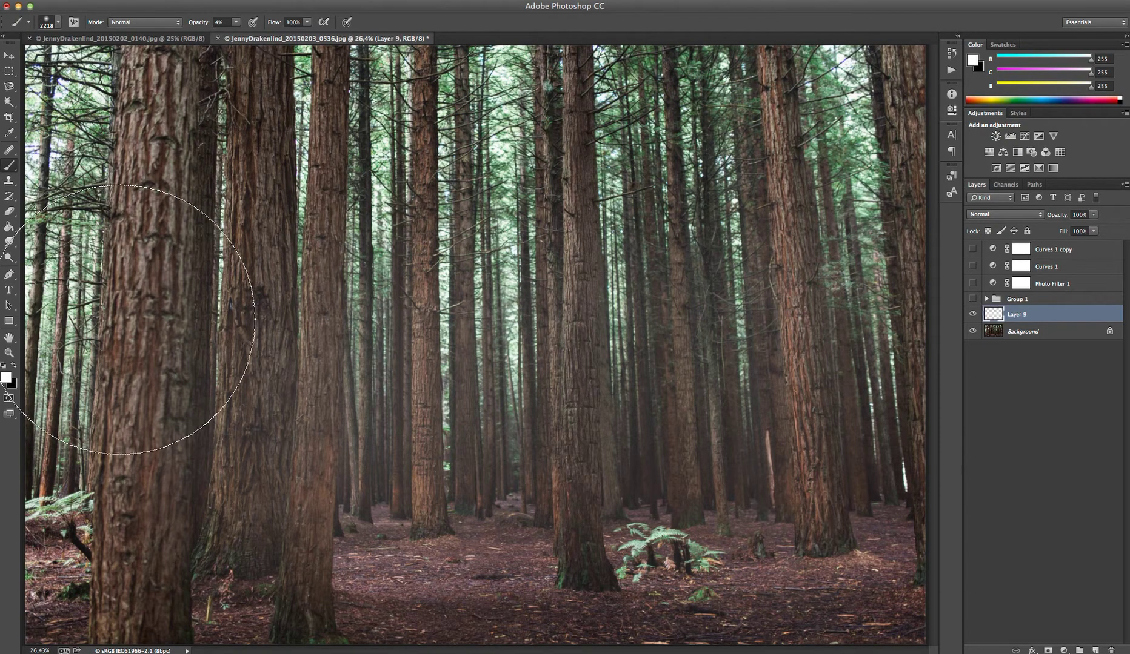
{"action": "mouse_move", "coordinate": [136, 553]}
{"action": "left_mouse_down"}
{"action": "mouse_move", "coordinate": [252, 530]}
{"action": "mouse_move", "coordinate": [291, 539]}
{"action": "left_mouse_up"}
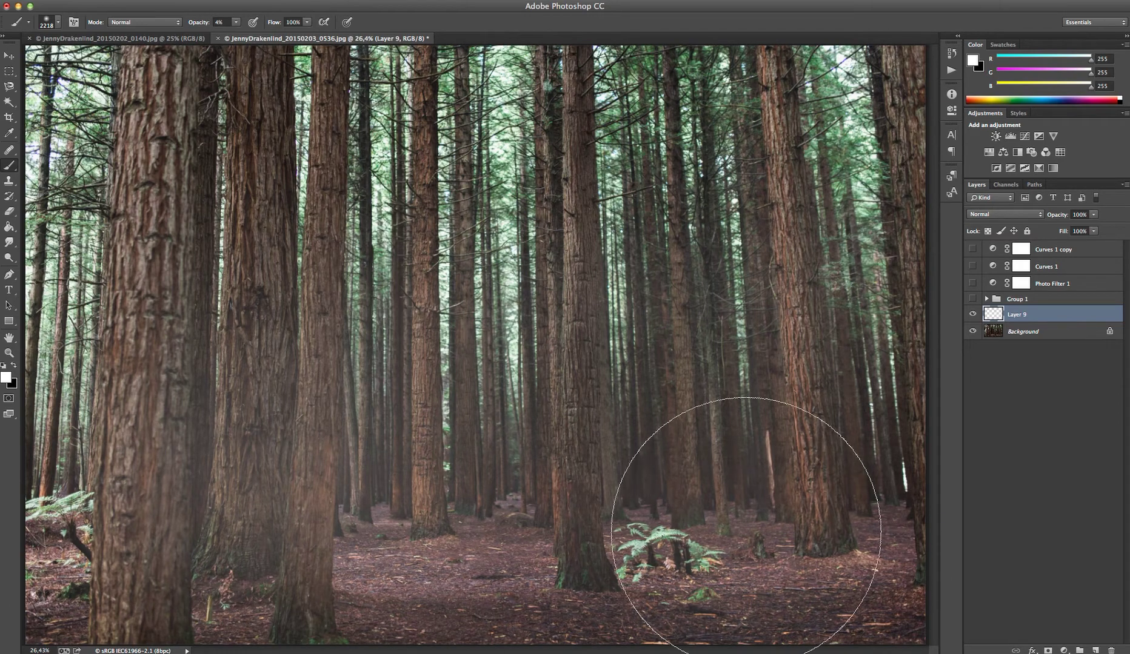
{"action": "mouse_move", "coordinate": [199, 497]}
{"action": "left_mouse_down"}
{"action": "mouse_move", "coordinate": [150, 408]}
{"action": "mouse_move", "coordinate": [114, 430]}
{"action": "mouse_move", "coordinate": [109, 508]}
{"action": "mouse_move", "coordinate": [72, 524]}
{"action": "mouse_move", "coordinate": [59, 488]}
{"action": "mouse_move", "coordinate": [65, 359]}
{"action": "mouse_move", "coordinate": [74, 473]}
{"action": "mouse_move", "coordinate": [78, 447]}
{"action": "mouse_move", "coordinate": [130, 508]}
{"action": "mouse_move", "coordinate": [199, 546]}
{"action": "mouse_move", "coordinate": [404, 565]}
{"action": "mouse_move", "coordinate": [438, 402]}
{"action": "mouse_move", "coordinate": [476, 365]}
{"action": "mouse_move", "coordinate": [500, 501]}
{"action": "mouse_move", "coordinate": [574, 549]}
{"action": "mouse_move", "coordinate": [835, 536]}
{"action": "mouse_move", "coordinate": [834, 406]}
{"action": "mouse_move", "coordinate": [860, 321]}
{"action": "mouse_move", "coordinate": [811, 411]}
{"action": "mouse_move", "coordinate": [750, 383]}
{"action": "mouse_move", "coordinate": [706, 295]}
{"action": "mouse_move", "coordinate": [664, 277]}
{"action": "mouse_move", "coordinate": [689, 389]}
{"action": "mouse_move", "coordinate": [499, 584]}
{"action": "mouse_move", "coordinate": [624, 555]}
{"action": "mouse_move", "coordinate": [836, 561]}
{"action": "mouse_move", "coordinate": [837, 409]}
{"action": "mouse_move", "coordinate": [710, 353]}
{"action": "mouse_move", "coordinate": [560, 359]}
{"action": "mouse_move", "coordinate": [433, 330]}
{"action": "mouse_move", "coordinate": [426, 312]}
{"action": "mouse_move", "coordinate": [597, 355]}
{"action": "mouse_move", "coordinate": [361, 372]}
{"action": "mouse_move", "coordinate": [251, 235]}
{"action": "mouse_move", "coordinate": [227, 255]}
{"action": "mouse_move", "coordinate": [232, 311]}
{"action": "mouse_move", "coordinate": [316, 307]}
{"action": "mouse_move", "coordinate": [386, 308]}
{"action": "left_mouse_up"}
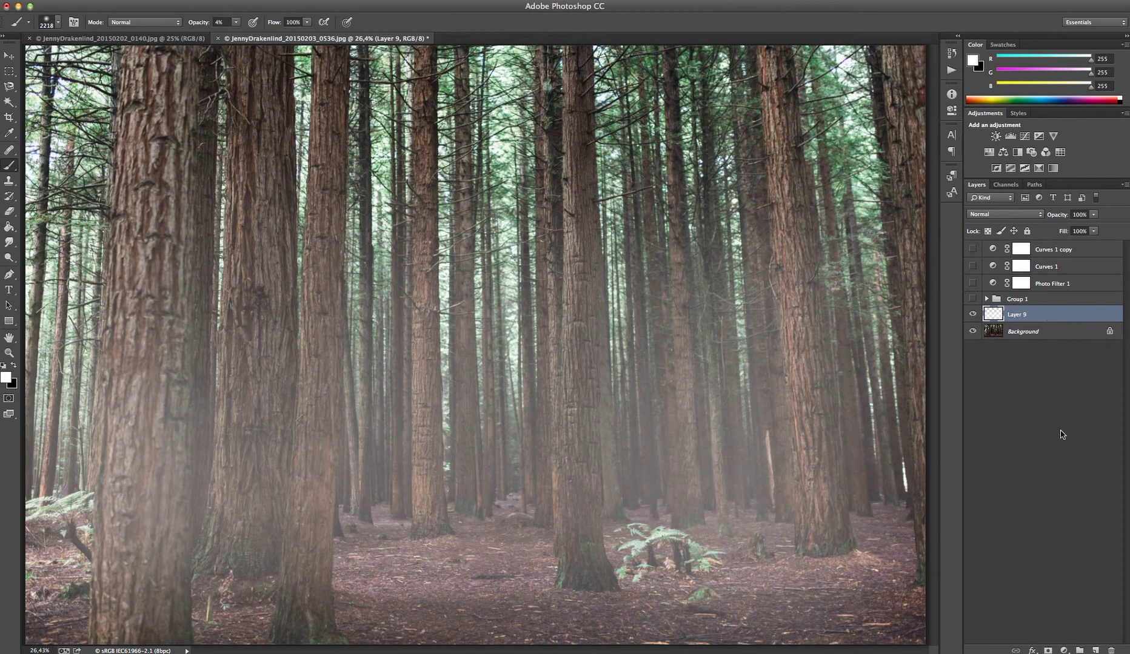
- Add a layer mask to the fog layer, make black the foreground colour and reduce the brush to 365 px
{"action": "left_click", "coordinate": [1047, 651]}
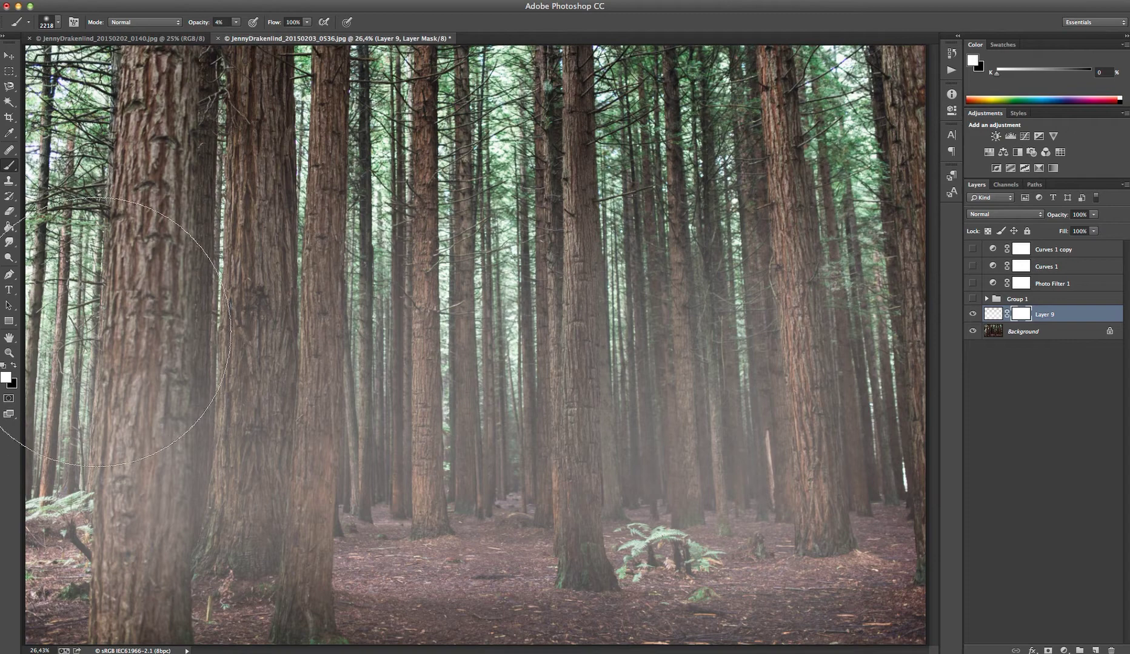
{"action": "left_click", "coordinate": [14, 368]}
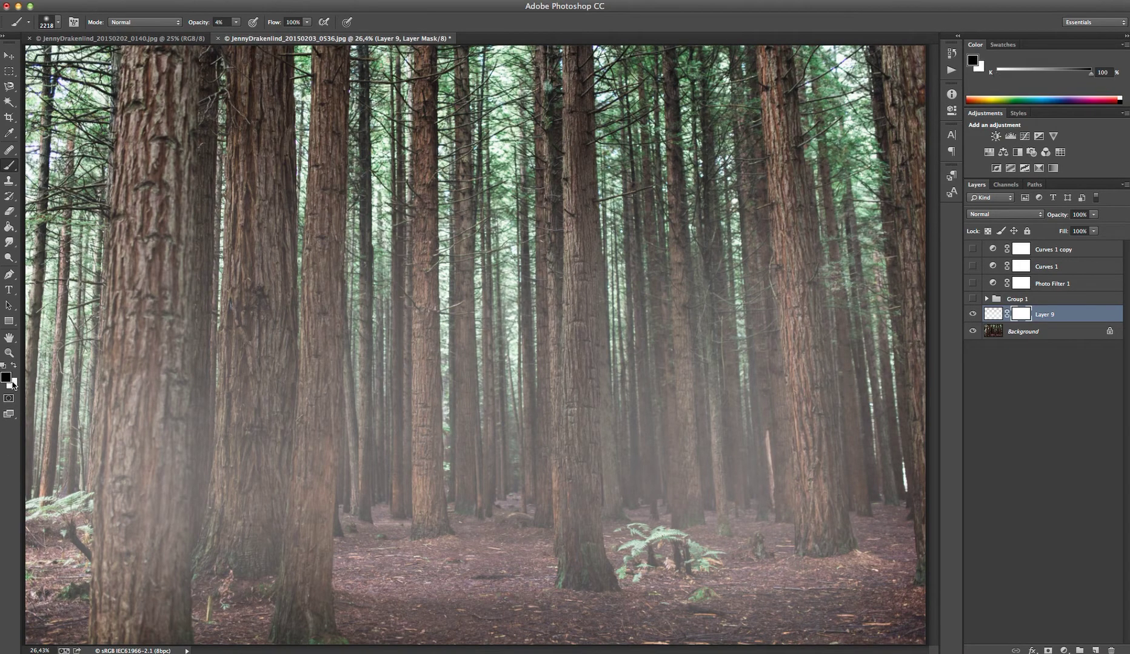
{"action": "mouse_move", "coordinate": [91, 436]}
{"action": "left_mouse_down"}
{"action": "mouse_move", "coordinate": [139, 364]}
{"action": "mouse_move", "coordinate": [133, 337]}
{"action": "left_mouse_up"}
{"action": "left_click_drag", "start_coordinate": [721, 437], "coordinate": [576, 460]}
{"action": "mouse_move", "coordinate": [664, 433]}
{"action": "left_mouse_down"}
{"action": "mouse_move", "coordinate": [629, 424]}
{"action": "mouse_move", "coordinate": [528, 439]}
{"action": "left_mouse_up"}
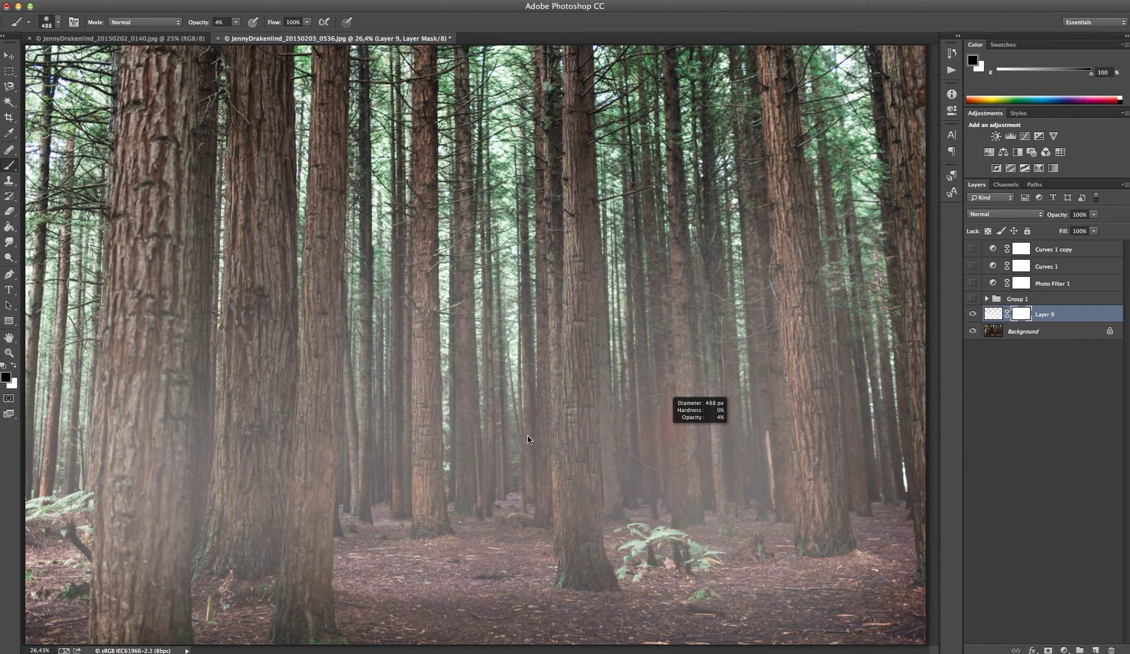
{"action": "left_click_drag", "start_coordinate": [591, 425], "coordinate": [585, 427]}
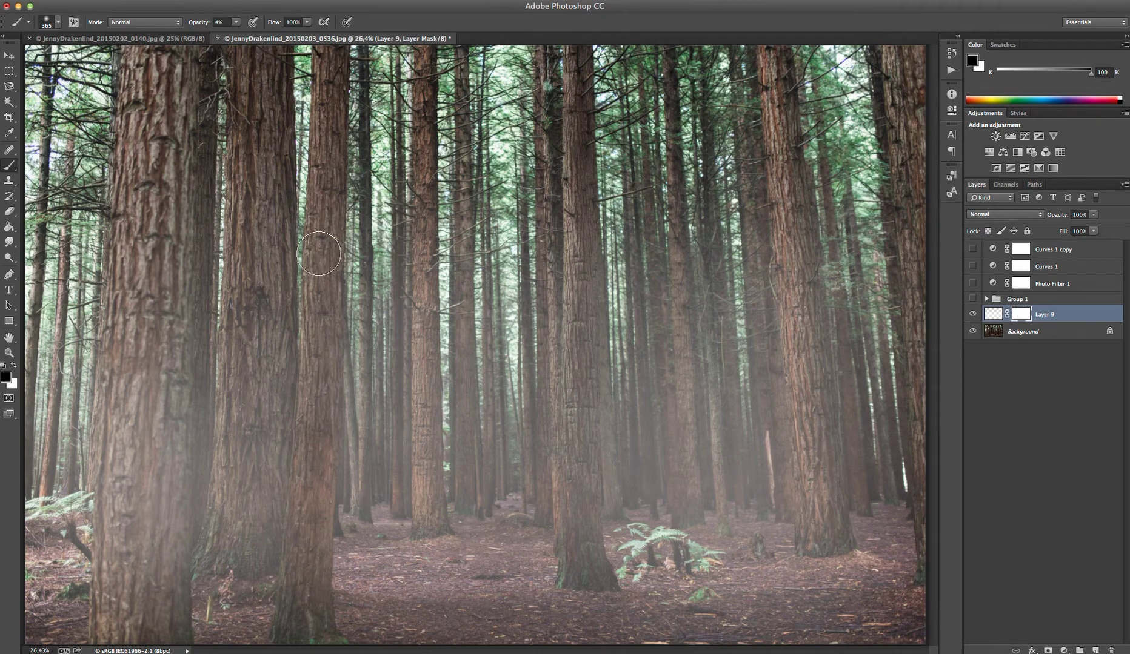
- Paint black on the fog layer's mask over the closest tree trunks to clear the fog from them, adjusting the brush size
{"action": "mouse_move", "coordinate": [318, 496]}
{"action": "left_mouse_down"}
{"action": "mouse_move", "coordinate": [297, 627]}
{"action": "mouse_move", "coordinate": [320, 403]}
{"action": "mouse_move", "coordinate": [314, 193]}
{"action": "mouse_move", "coordinate": [248, 507]}
{"action": "mouse_move", "coordinate": [239, 342]}
{"action": "left_mouse_up"}
{"action": "left_click_drag", "start_coordinate": [255, 525], "coordinate": [155, 597]}
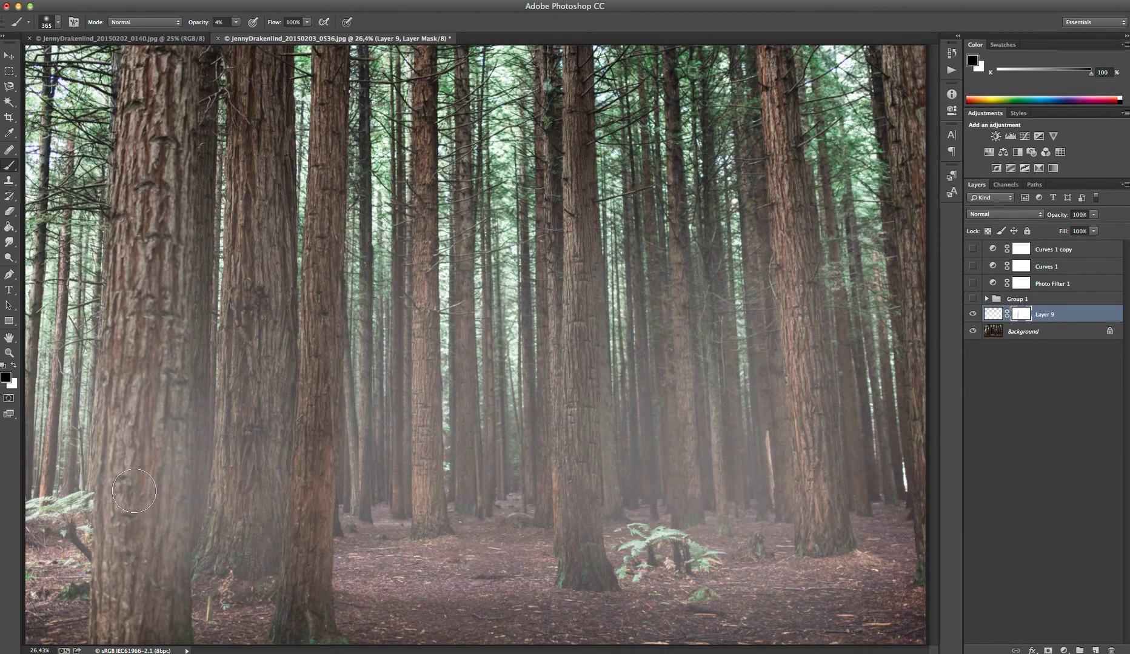
{"action": "mouse_move", "coordinate": [134, 491]}
{"action": "left_mouse_down"}
{"action": "mouse_move", "coordinate": [174, 585]}
{"action": "mouse_move", "coordinate": [186, 342]}
{"action": "mouse_move", "coordinate": [165, 487]}
{"action": "left_mouse_up"}
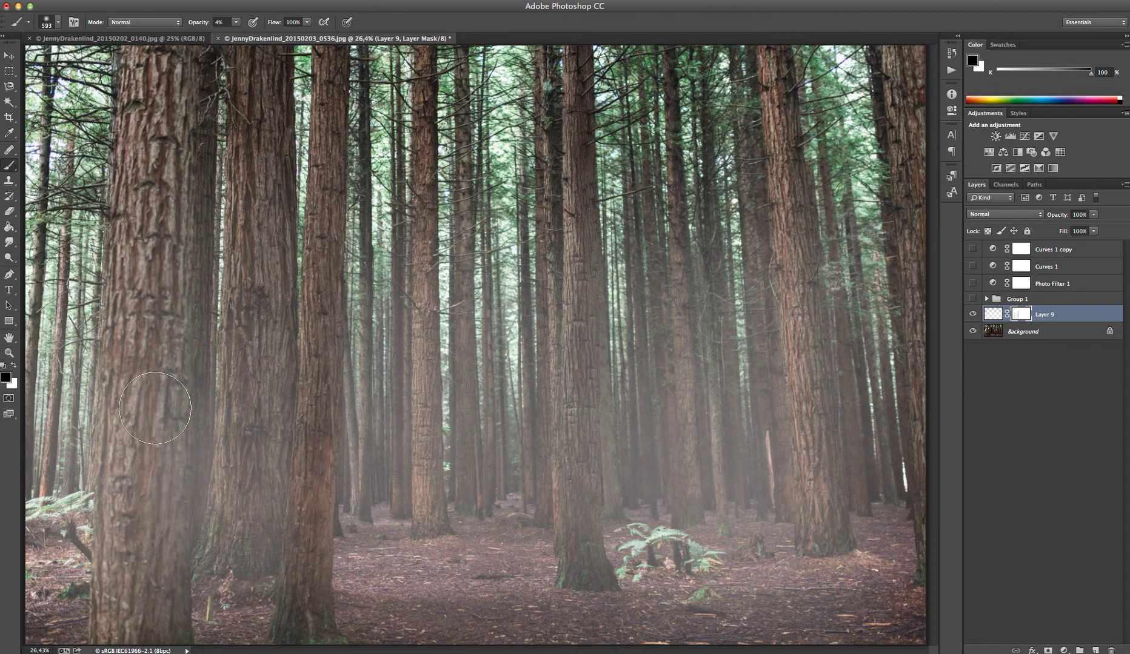
{"action": "mouse_move", "coordinate": [155, 408]}
{"action": "left_mouse_down"}
{"action": "mouse_move", "coordinate": [167, 514]}
{"action": "mouse_move", "coordinate": [168, 165]}
{"action": "mouse_move", "coordinate": [149, 589]}
{"action": "mouse_move", "coordinate": [136, 327]}
{"action": "mouse_move", "coordinate": [146, 613]}
{"action": "mouse_move", "coordinate": [121, 583]}
{"action": "mouse_move", "coordinate": [140, 317]}
{"action": "mouse_move", "coordinate": [162, 576]}
{"action": "mouse_move", "coordinate": [179, 252]}
{"action": "mouse_move", "coordinate": [162, 504]}
{"action": "mouse_move", "coordinate": [155, 367]}
{"action": "mouse_move", "coordinate": [138, 579]}
{"action": "mouse_move", "coordinate": [139, 449]}
{"action": "mouse_move", "coordinate": [121, 562]}
{"action": "mouse_move", "coordinate": [137, 354]}
{"action": "mouse_move", "coordinate": [152, 570]}
{"action": "mouse_move", "coordinate": [169, 222]}
{"action": "mouse_move", "coordinate": [181, 362]}
{"action": "mouse_move", "coordinate": [232, 451]}
{"action": "mouse_move", "coordinate": [202, 357]}
{"action": "mouse_move", "coordinate": [207, 396]}
{"action": "mouse_move", "coordinate": [240, 422]}
{"action": "mouse_move", "coordinate": [227, 434]}
{"action": "mouse_move", "coordinate": [202, 378]}
{"action": "mouse_move", "coordinate": [230, 419]}
{"action": "mouse_move", "coordinate": [225, 452]}
{"action": "mouse_move", "coordinate": [244, 439]}
{"action": "mouse_move", "coordinate": [234, 465]}
{"action": "mouse_move", "coordinate": [190, 407]}
{"action": "mouse_move", "coordinate": [204, 461]}
{"action": "mouse_move", "coordinate": [191, 557]}
{"action": "mouse_move", "coordinate": [176, 438]}
{"action": "mouse_move", "coordinate": [255, 592]}
{"action": "mouse_move", "coordinate": [257, 537]}
{"action": "mouse_move", "coordinate": [210, 426]}
{"action": "mouse_move", "coordinate": [241, 506]}
{"action": "mouse_move", "coordinate": [429, 566]}
{"action": "mouse_move", "coordinate": [571, 554]}
{"action": "mouse_move", "coordinate": [561, 558]}
{"action": "mouse_move", "coordinate": [590, 511]}
{"action": "mouse_move", "coordinate": [578, 504]}
{"action": "mouse_move", "coordinate": [560, 537]}
{"action": "mouse_move", "coordinate": [588, 568]}
{"action": "mouse_move", "coordinate": [572, 488]}
{"action": "left_mouse_up"}
{"action": "mouse_move", "coordinate": [583, 537]}
{"action": "left_mouse_down"}
{"action": "mouse_move", "coordinate": [573, 538]}
{"action": "mouse_move", "coordinate": [592, 544]}
{"action": "left_mouse_up"}
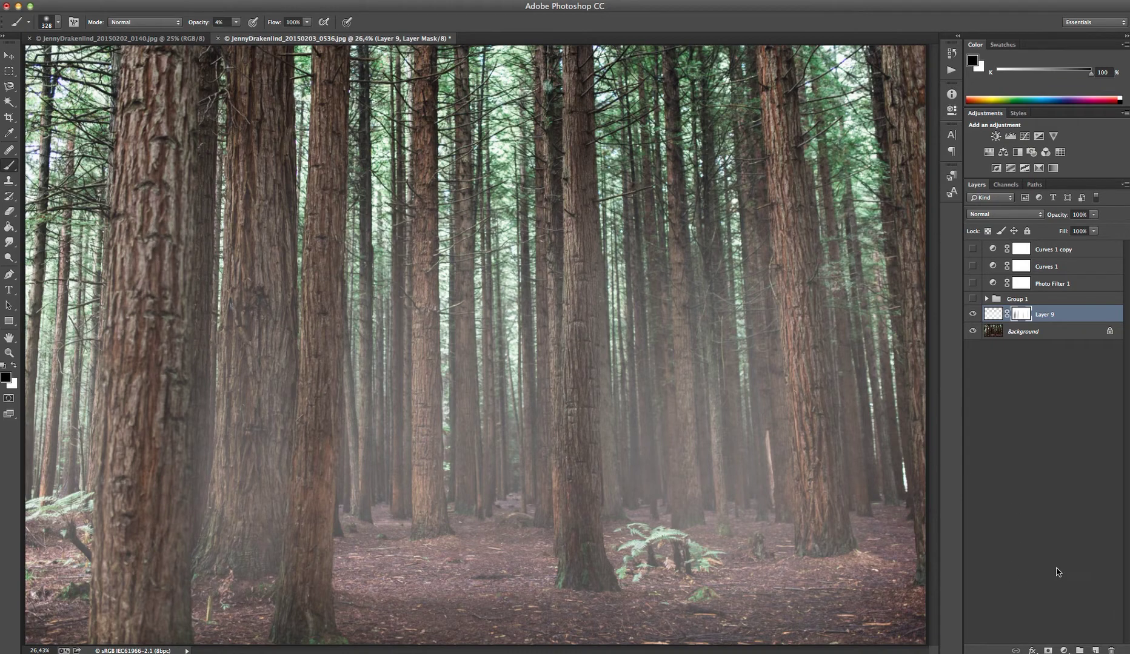
- Add a new layer and paint faint white fog around the distant trunks in the image's centre, enlarging the brush to 702 px for part of it
{"action": "left_click", "coordinate": [1096, 650]}
{"action": "key", "text": "x"}
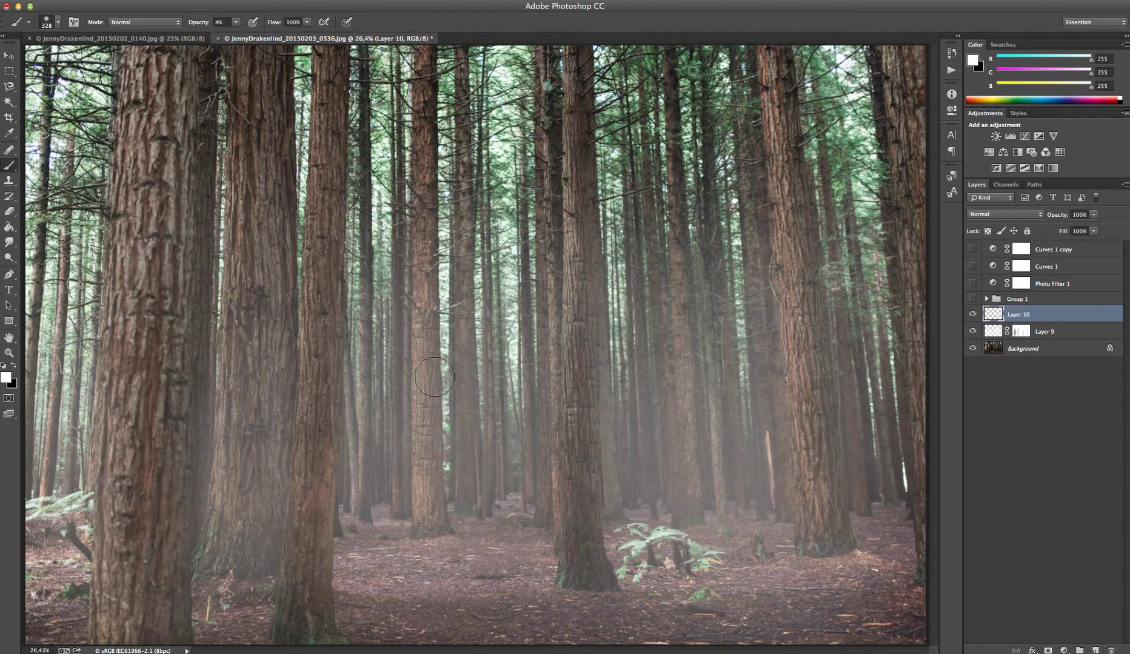
{"action": "left_click_drag", "start_coordinate": [458, 473], "coordinate": [508, 474]}
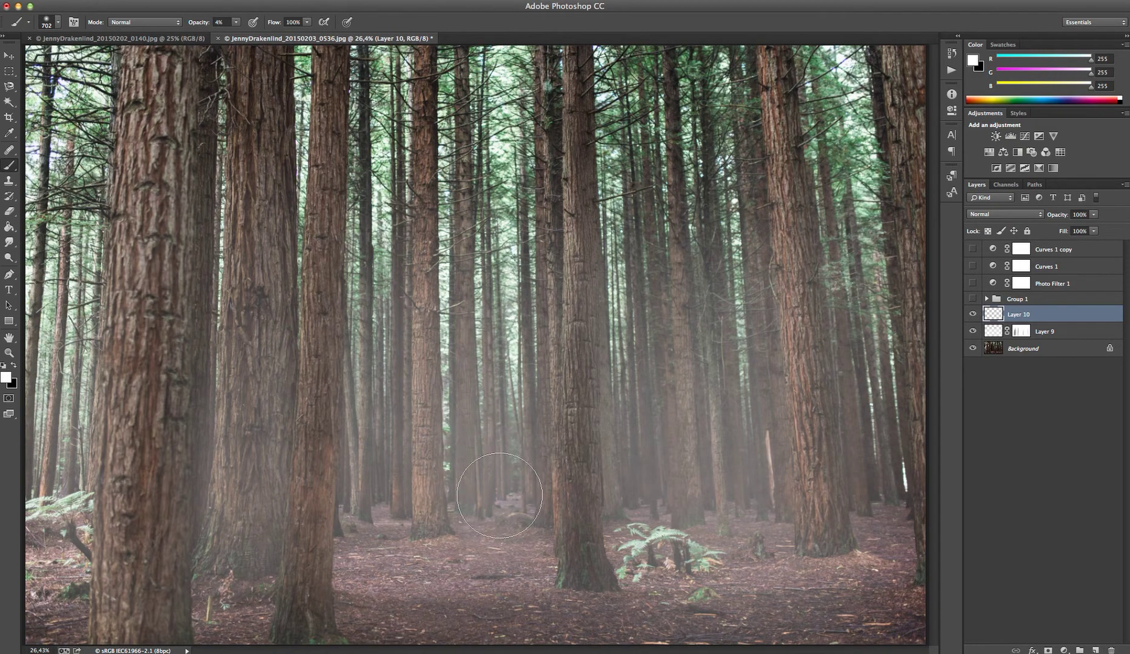
{"action": "left_click_drag", "start_coordinate": [489, 494], "coordinate": [457, 501]}
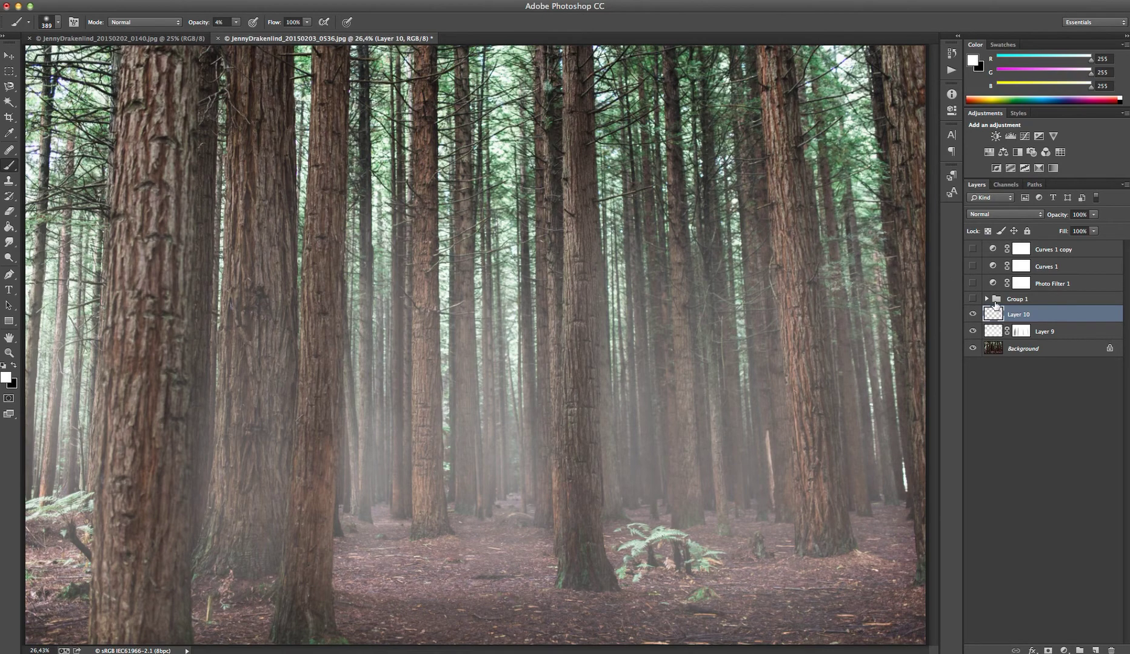
- On another new layer, paint light grey (d2d2d2) fog between the distant trunks left of centre, varying the brush size
{"action": "left_click", "coordinate": [1094, 651]}
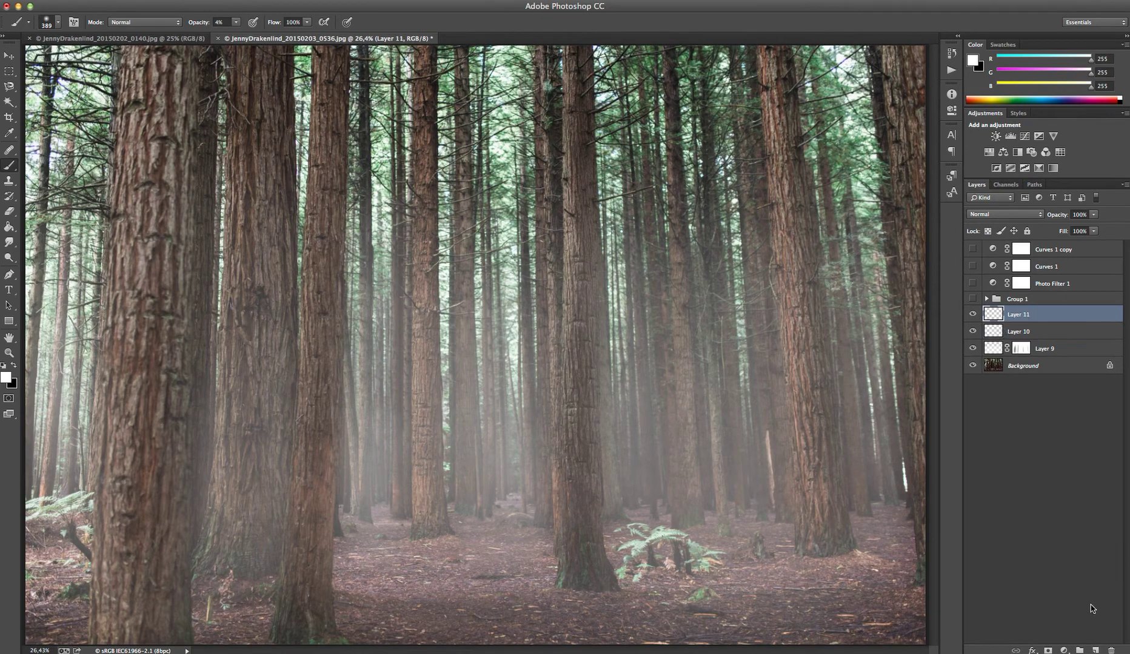
{"action": "left_click", "coordinate": [6, 378]}
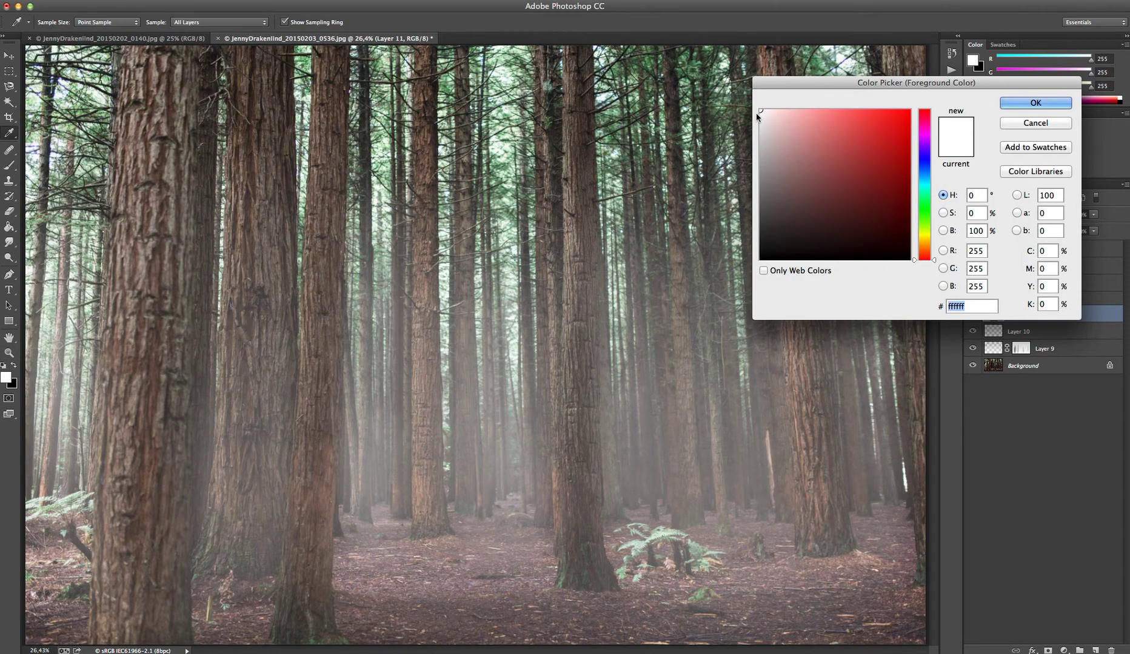
{"action": "left_click_drag", "start_coordinate": [758, 115], "coordinate": [755, 136]}
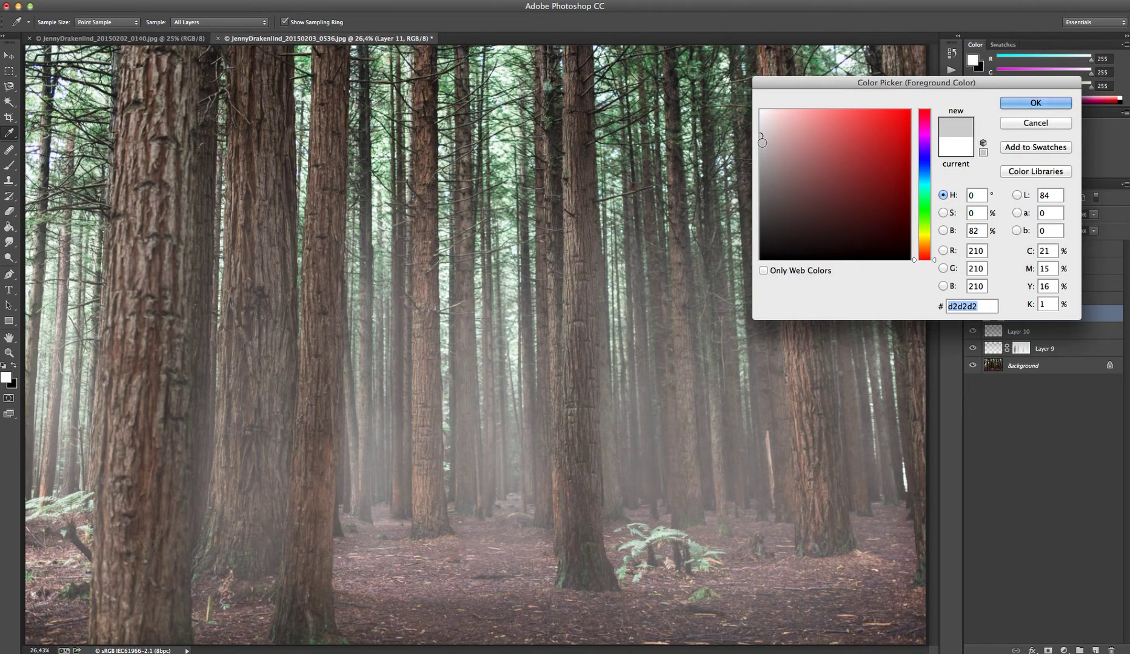
{"action": "left_click", "coordinate": [1023, 104]}
{"action": "key", "text": "b"}
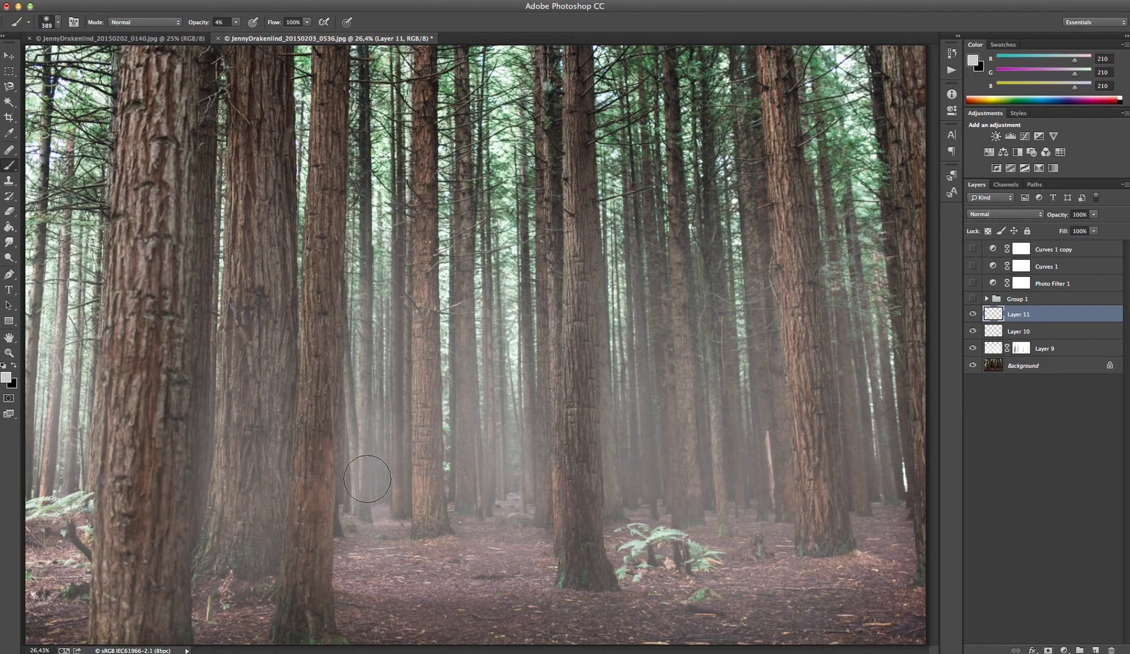
{"action": "mouse_move", "coordinate": [372, 474]}
{"action": "left_mouse_down"}
{"action": "mouse_move", "coordinate": [385, 524]}
{"action": "mouse_move", "coordinate": [368, 466]}
{"action": "mouse_move", "coordinate": [346, 518]}
{"action": "mouse_move", "coordinate": [365, 421]}
{"action": "mouse_move", "coordinate": [377, 464]}
{"action": "mouse_move", "coordinate": [379, 355]}
{"action": "mouse_move", "coordinate": [382, 542]}
{"action": "mouse_move", "coordinate": [384, 465]}
{"action": "mouse_move", "coordinate": [387, 509]}
{"action": "mouse_move", "coordinate": [363, 477]}
{"action": "mouse_move", "coordinate": [399, 513]}
{"action": "mouse_move", "coordinate": [359, 492]}
{"action": "mouse_move", "coordinate": [375, 515]}
{"action": "mouse_move", "coordinate": [377, 487]}
{"action": "mouse_move", "coordinate": [380, 511]}
{"action": "mouse_move", "coordinate": [375, 472]}
{"action": "mouse_move", "coordinate": [385, 528]}
{"action": "mouse_move", "coordinate": [379, 468]}
{"action": "mouse_move", "coordinate": [369, 509]}
{"action": "mouse_move", "coordinate": [358, 510]}
{"action": "mouse_move", "coordinate": [349, 482]}
{"action": "mouse_move", "coordinate": [361, 453]}
{"action": "mouse_move", "coordinate": [382, 495]}
{"action": "mouse_move", "coordinate": [375, 360]}
{"action": "mouse_move", "coordinate": [372, 393]}
{"action": "mouse_move", "coordinate": [435, 431]}
{"action": "mouse_move", "coordinate": [446, 493]}
{"action": "mouse_move", "coordinate": [451, 470]}
{"action": "left_mouse_up"}
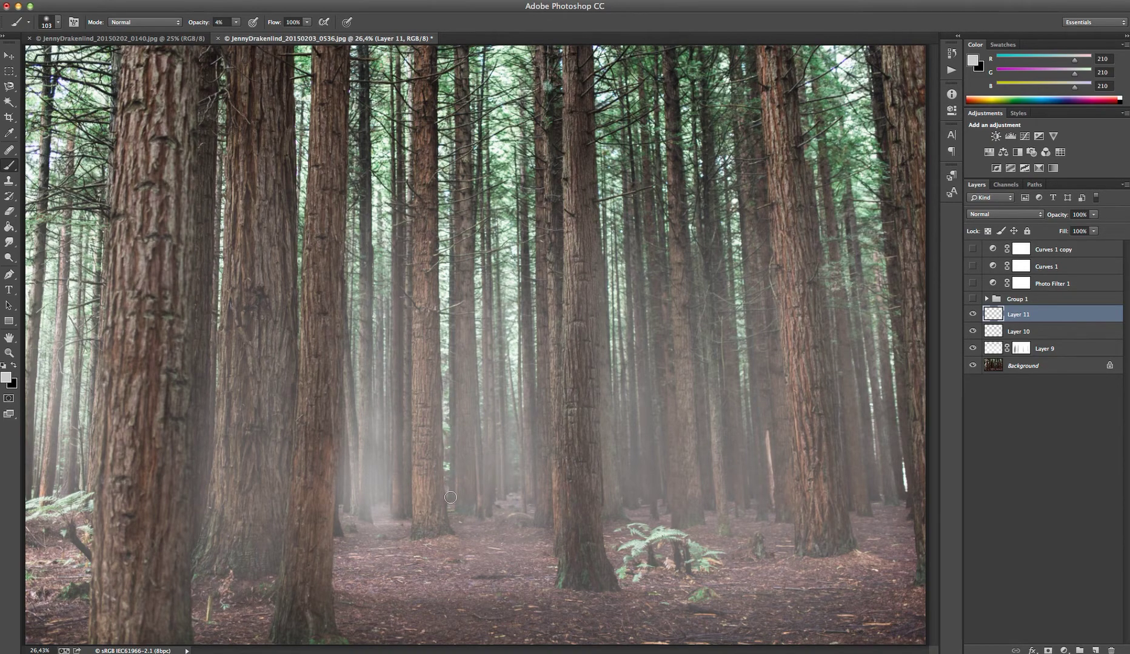
{"action": "left_click_drag", "start_coordinate": [501, 507], "coordinate": [511, 491]}
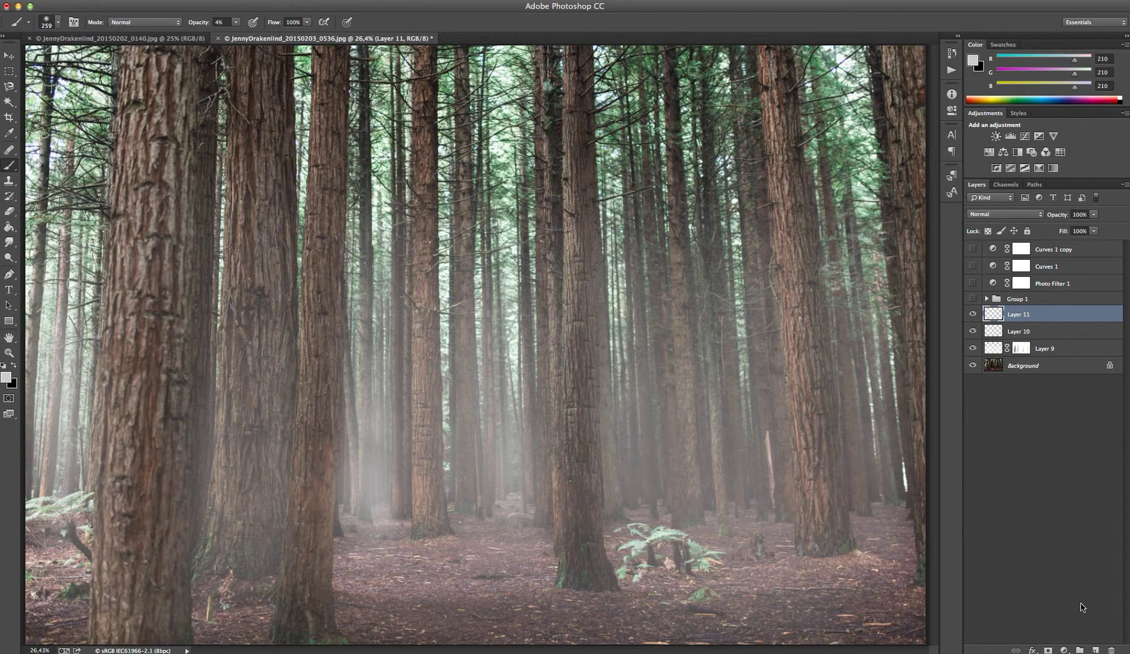
- On another new layer, paint darker grey (b1b1b1) fog among the background trunks from the right side towards the centre
{"action": "left_click", "coordinate": [1097, 650]}
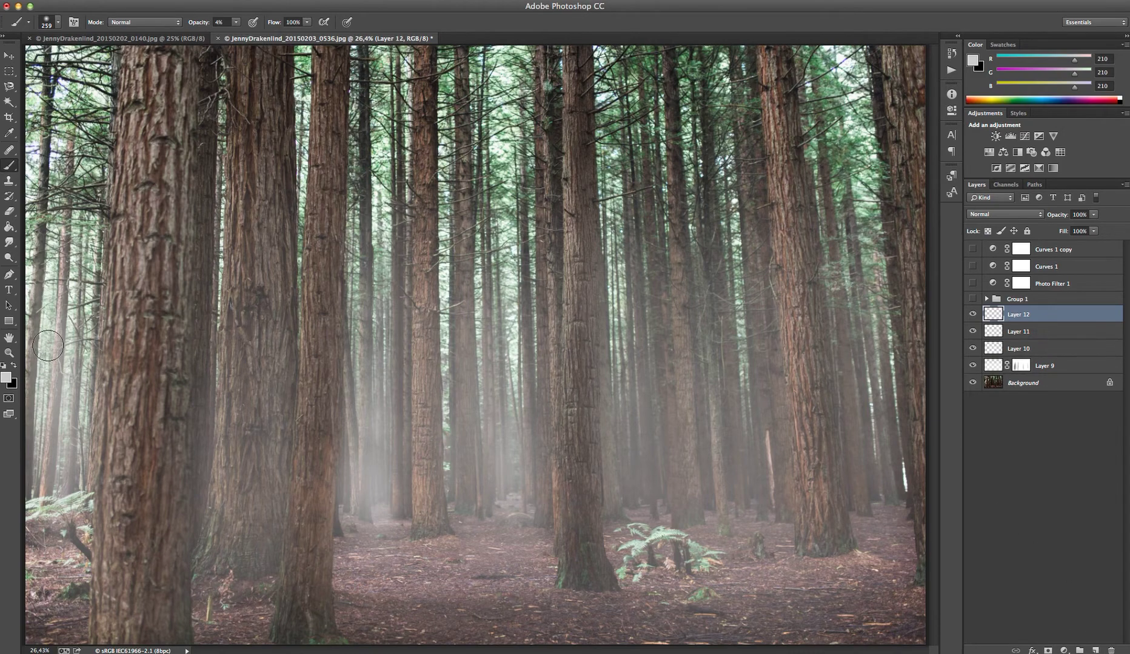
{"action": "left_click", "coordinate": [6, 378]}
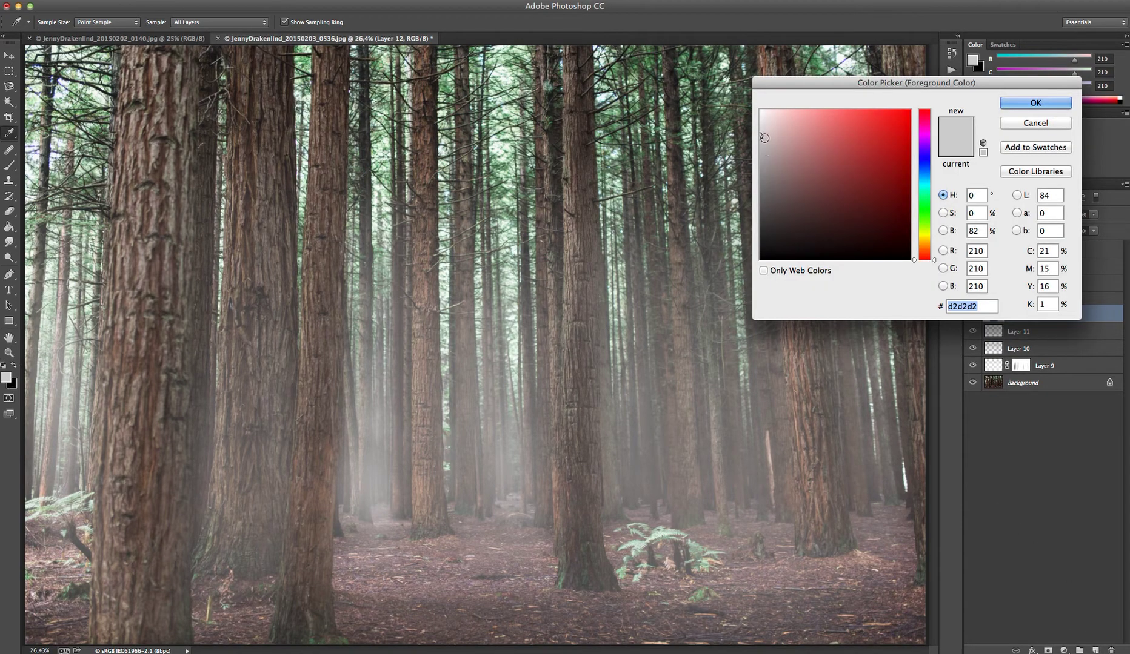
{"action": "left_click", "coordinate": [757, 141]}
{"action": "left_click", "coordinate": [760, 155]}
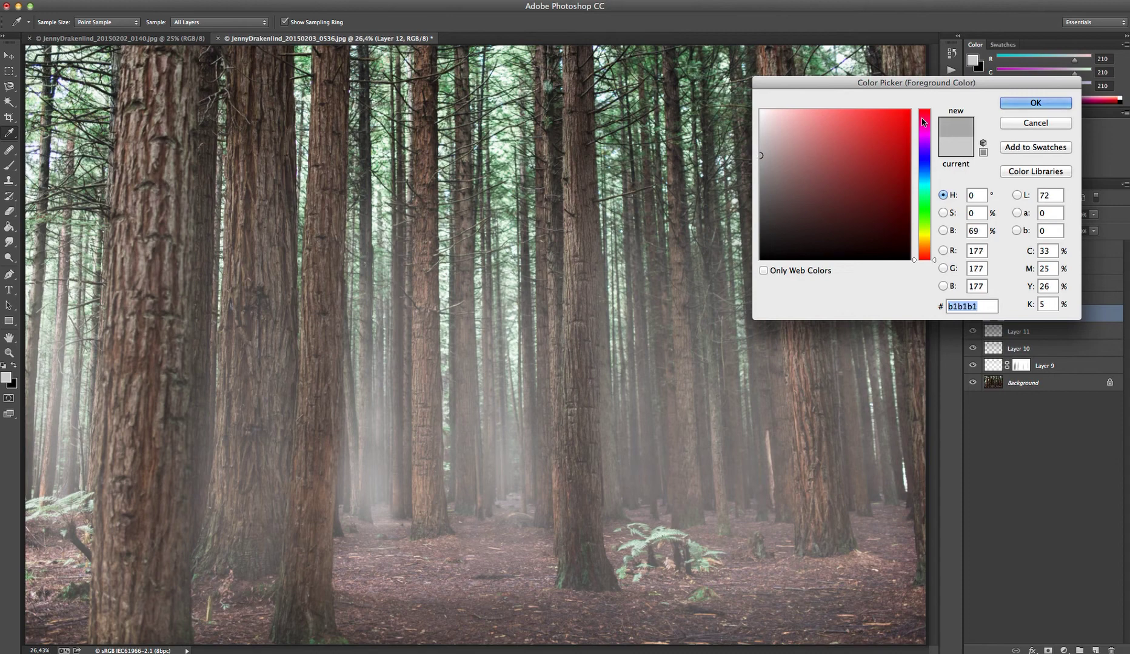
{"action": "left_click", "coordinate": [1034, 102]}
{"action": "key", "text": "b"}
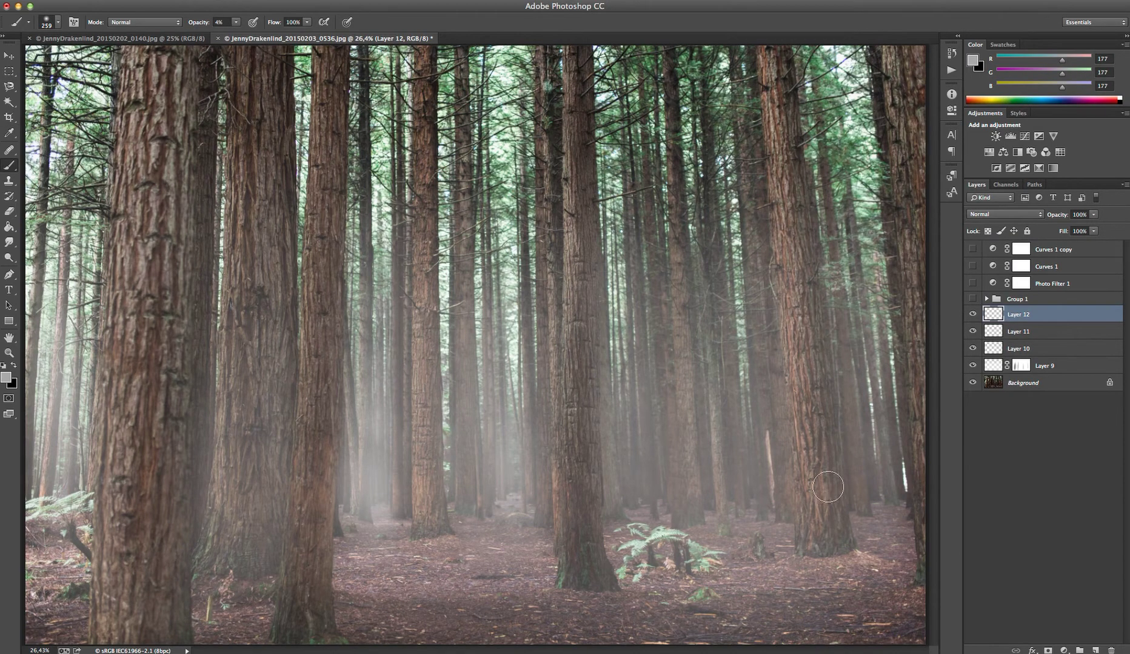
{"action": "mouse_move", "coordinate": [852, 477]}
{"action": "left_mouse_down"}
{"action": "mouse_move", "coordinate": [895, 519]}
{"action": "mouse_move", "coordinate": [872, 428]}
{"action": "mouse_move", "coordinate": [869, 461]}
{"action": "mouse_move", "coordinate": [878, 516]}
{"action": "mouse_move", "coordinate": [885, 387]}
{"action": "mouse_move", "coordinate": [789, 522]}
{"action": "mouse_move", "coordinate": [764, 509]}
{"action": "mouse_move", "coordinate": [745, 536]}
{"action": "mouse_move", "coordinate": [731, 408]}
{"action": "mouse_move", "coordinate": [738, 323]}
{"action": "mouse_move", "coordinate": [743, 386]}
{"action": "mouse_move", "coordinate": [657, 497]}
{"action": "mouse_move", "coordinate": [640, 482]}
{"action": "mouse_move", "coordinate": [627, 415]}
{"action": "mouse_move", "coordinate": [633, 371]}
{"action": "mouse_move", "coordinate": [629, 529]}
{"action": "mouse_move", "coordinate": [645, 461]}
{"action": "mouse_move", "coordinate": [630, 509]}
{"action": "mouse_move", "coordinate": [539, 539]}
{"action": "mouse_move", "coordinate": [453, 518]}
{"action": "mouse_move", "coordinate": [490, 523]}
{"action": "mouse_move", "coordinate": [523, 493]}
{"action": "mouse_move", "coordinate": [514, 552]}
{"action": "mouse_move", "coordinate": [490, 492]}
{"action": "mouse_move", "coordinate": [564, 454]}
{"action": "mouse_move", "coordinate": [512, 436]}
{"action": "mouse_move", "coordinate": [499, 335]}
{"action": "mouse_move", "coordinate": [499, 402]}
{"action": "mouse_move", "coordinate": [623, 400]}
{"action": "mouse_move", "coordinate": [627, 350]}
{"action": "mouse_move", "coordinate": [684, 519]}
{"action": "mouse_move", "coordinate": [741, 444]}
{"action": "mouse_move", "coordinate": [778, 543]}
{"action": "mouse_move", "coordinate": [889, 464]}
{"action": "mouse_move", "coordinate": [873, 337]}
{"action": "mouse_move", "coordinate": [877, 515]}
{"action": "mouse_move", "coordinate": [916, 472]}
{"action": "mouse_move", "coordinate": [916, 369]}
{"action": "mouse_move", "coordinate": [816, 359]}
{"action": "mouse_move", "coordinate": [548, 540]}
{"action": "mouse_move", "coordinate": [506, 511]}
{"action": "mouse_move", "coordinate": [499, 414]}
{"action": "mouse_move", "coordinate": [540, 453]}
{"action": "left_mouse_up"}
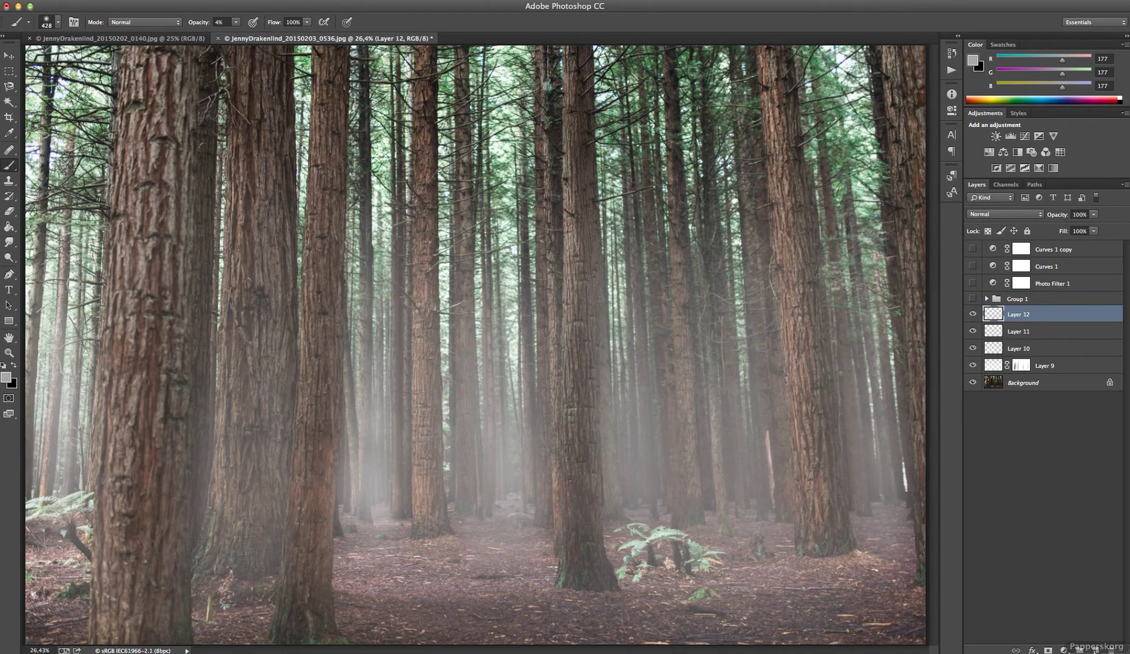
- On another new layer, paint very light grey (RGB 230) fog across the middle of the forest, enlarging the brush to 1867 px
{"action": "left_click", "coordinate": [1096, 651]}
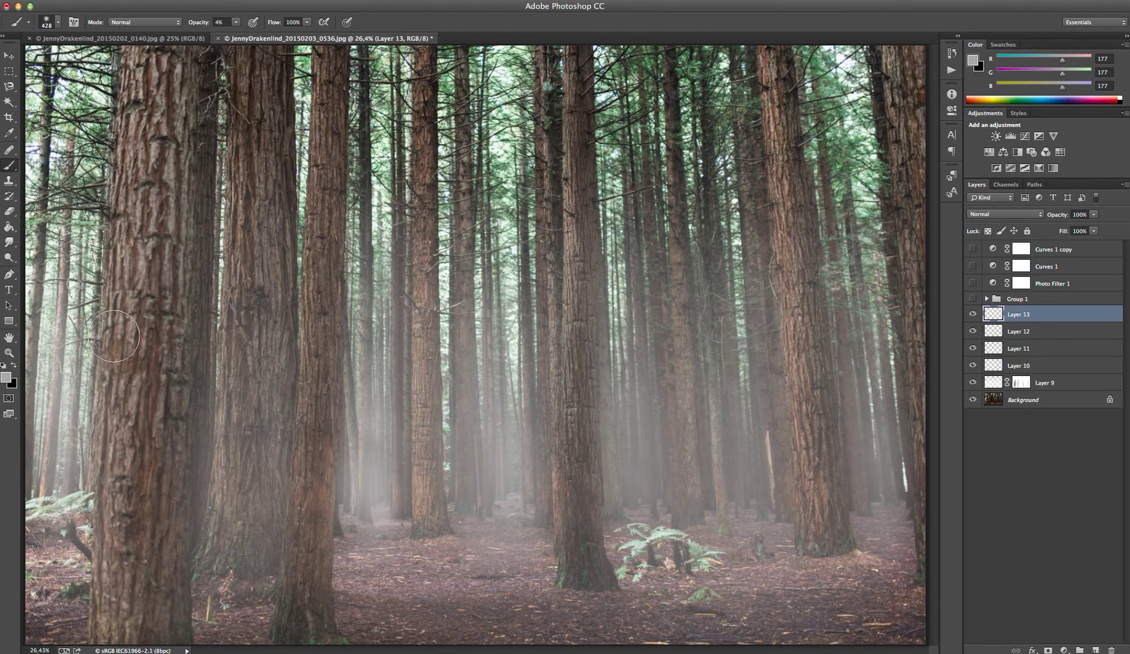
{"action": "left_click", "coordinate": [8, 380]}
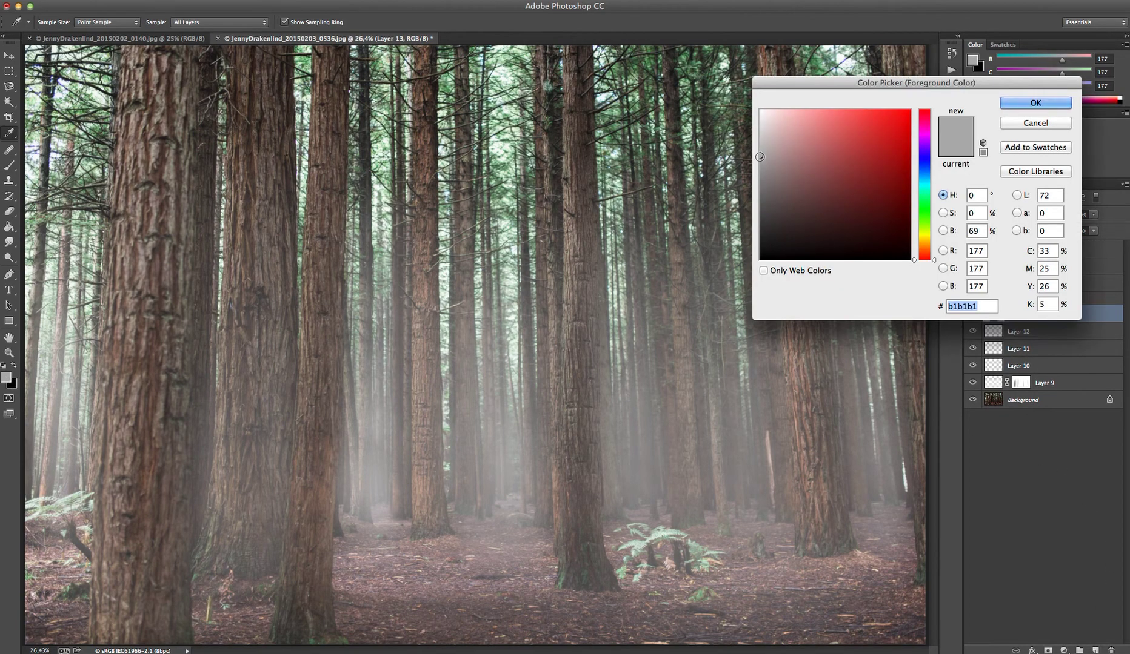
{"action": "left_click_drag", "start_coordinate": [759, 156], "coordinate": [761, 124]}
{"action": "left_click", "coordinate": [1035, 103]}
{"action": "key", "text": "b"}
{"action": "left_click_drag", "start_coordinate": [491, 460], "coordinate": [606, 477]}
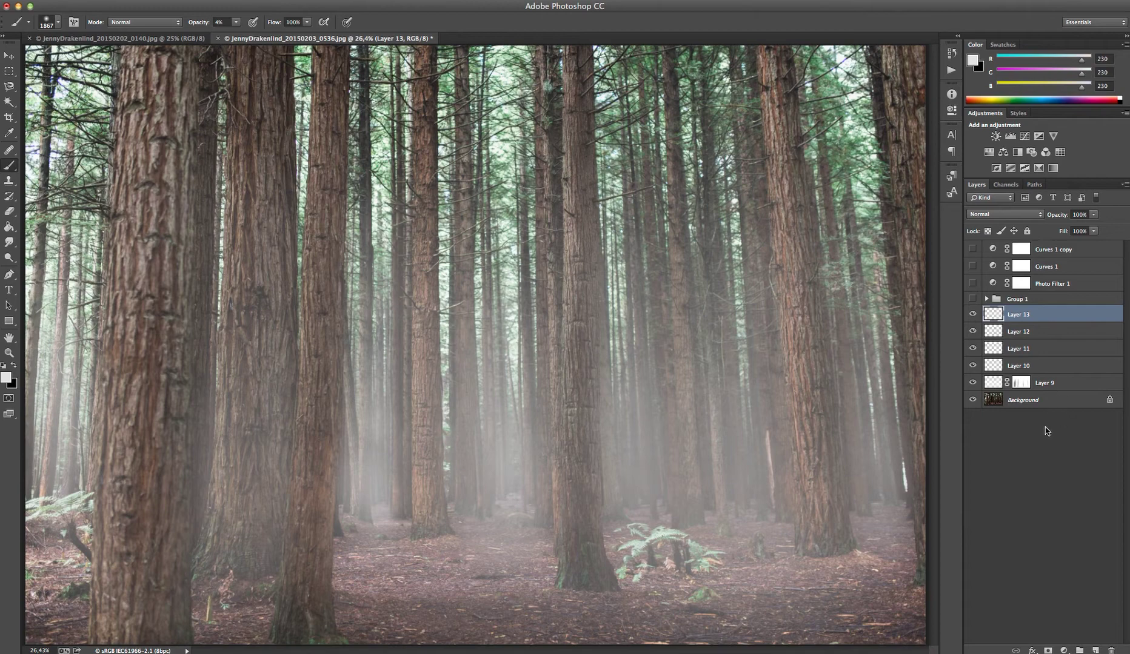
- Add a Curves adjustment above the fog layers, pull the midtones down to input 163, output 114, and slightly lift the black point
{"action": "left_click", "coordinate": [1064, 650]}
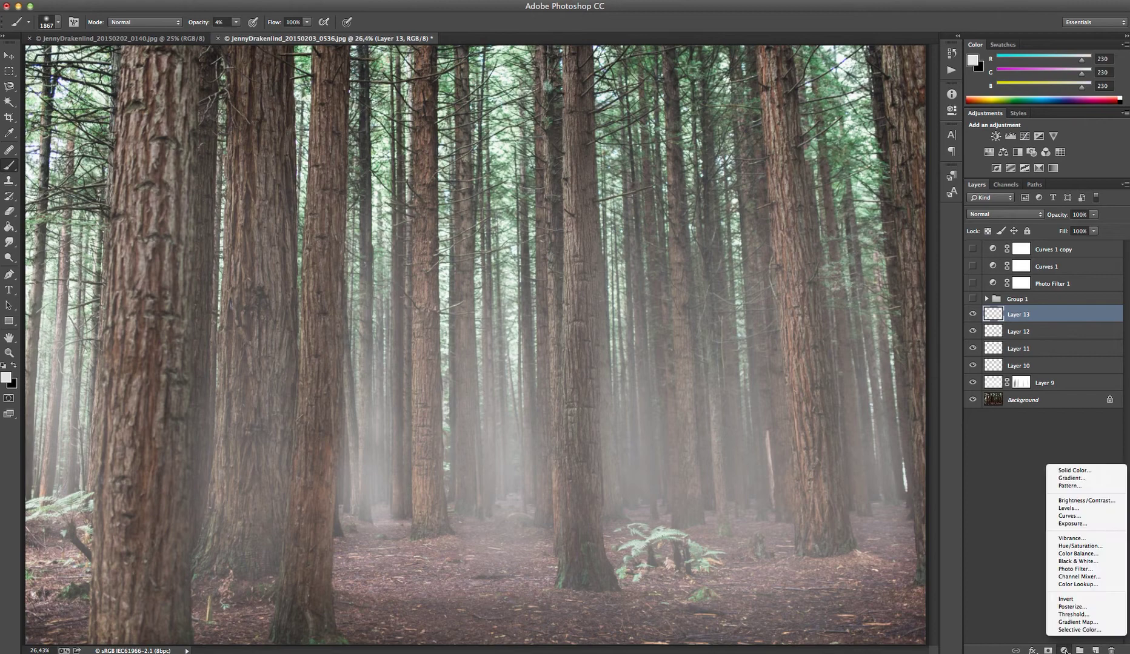
{"action": "left_click", "coordinate": [1074, 519]}
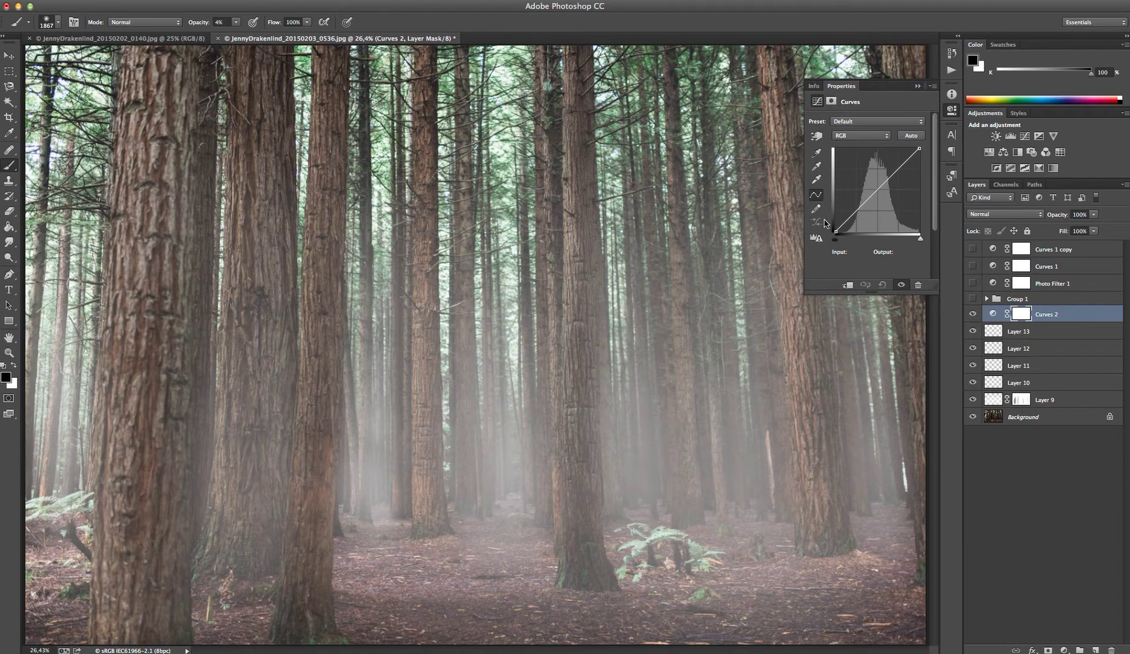
{"action": "left_click_drag", "start_coordinate": [882, 186], "coordinate": [885, 193]}
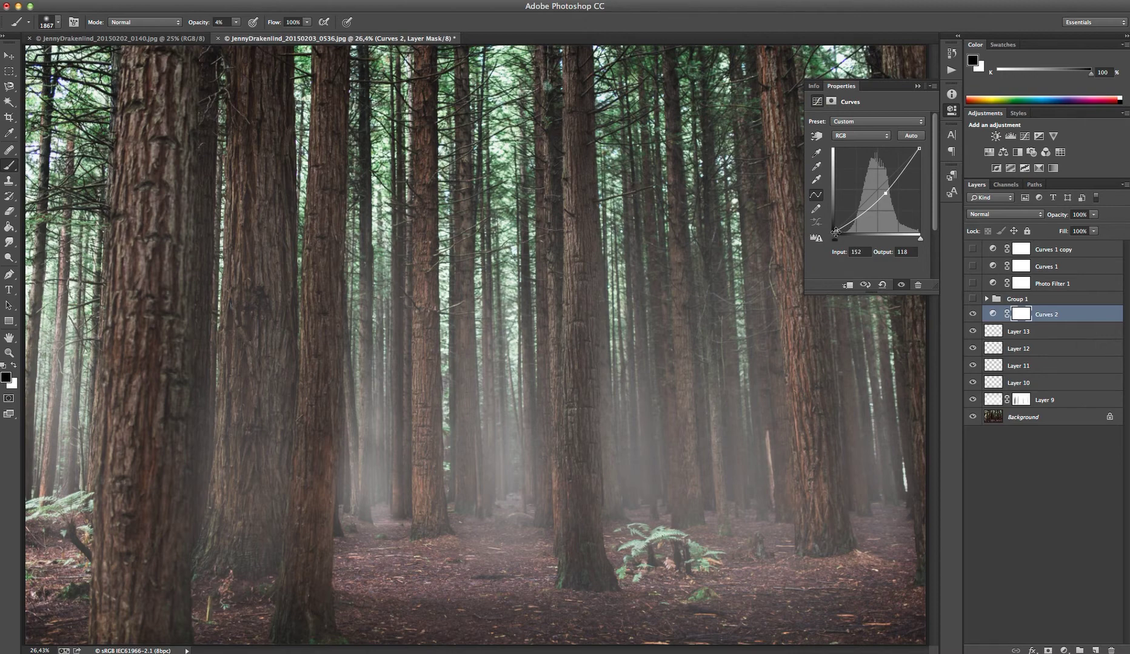
{"action": "left_click", "coordinate": [836, 233]}
{"action": "mouse_move", "coordinate": [836, 233]}
{"action": "left_mouse_down"}
{"action": "mouse_move", "coordinate": [855, 241]}
{"action": "mouse_move", "coordinate": [867, 232]}
{"action": "mouse_move", "coordinate": [829, 229]}
{"action": "left_mouse_up"}
{"action": "left_click_drag", "start_coordinate": [885, 194], "coordinate": [889, 194]}
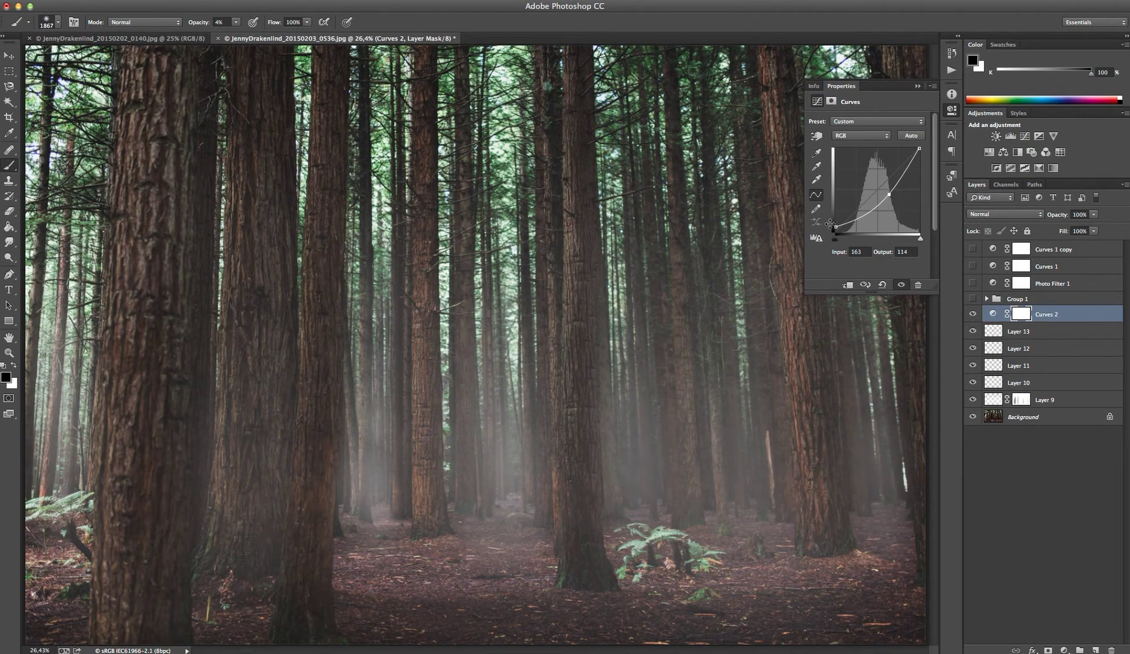
{"action": "left_click_drag", "start_coordinate": [835, 227], "coordinate": [834, 225]}
{"action": "left_click", "coordinate": [951, 112]}
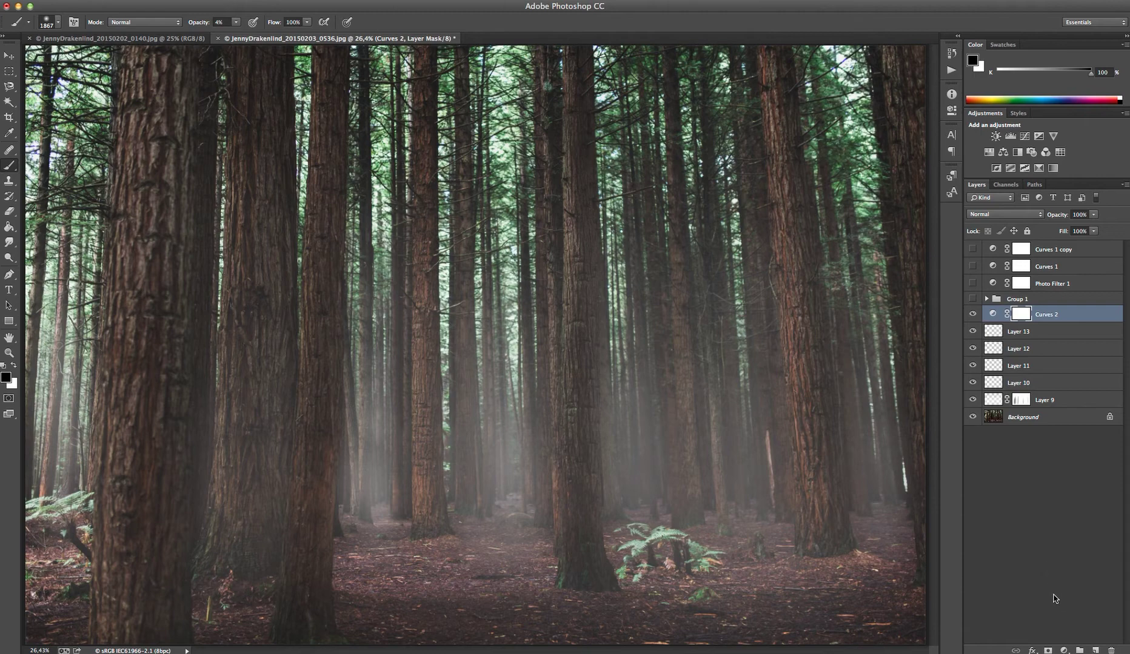
- Add a Photo Filter adjustment above the curves layer with a custom blue filter colour (0633c6)
{"action": "left_click", "coordinate": [1064, 650]}
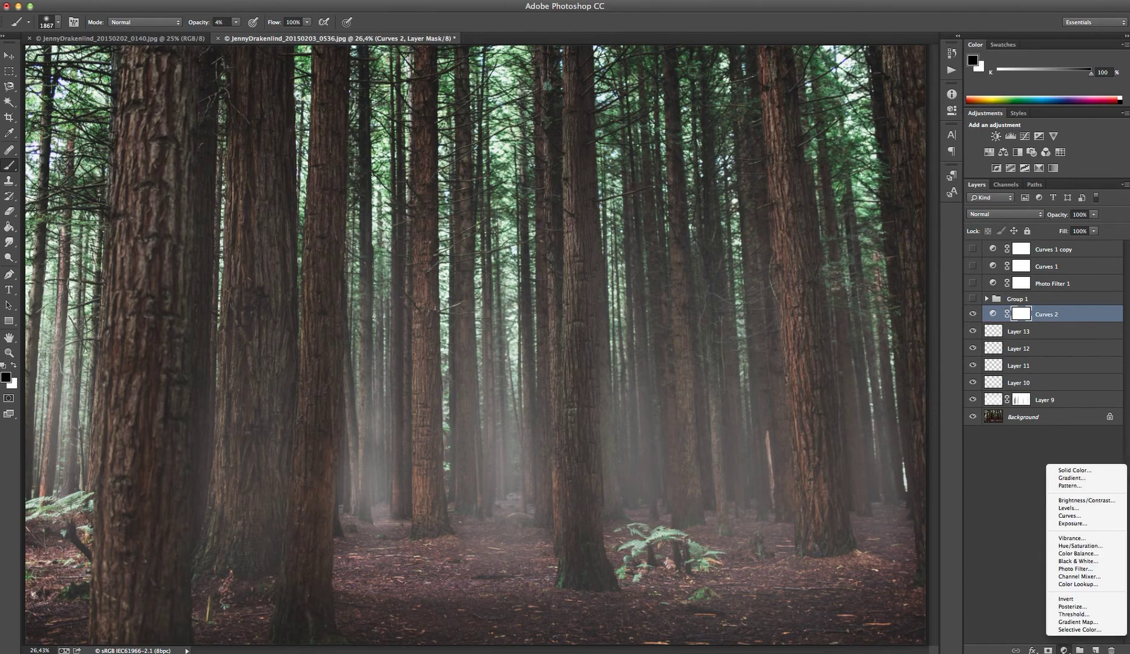
{"action": "left_click", "coordinate": [1081, 569]}
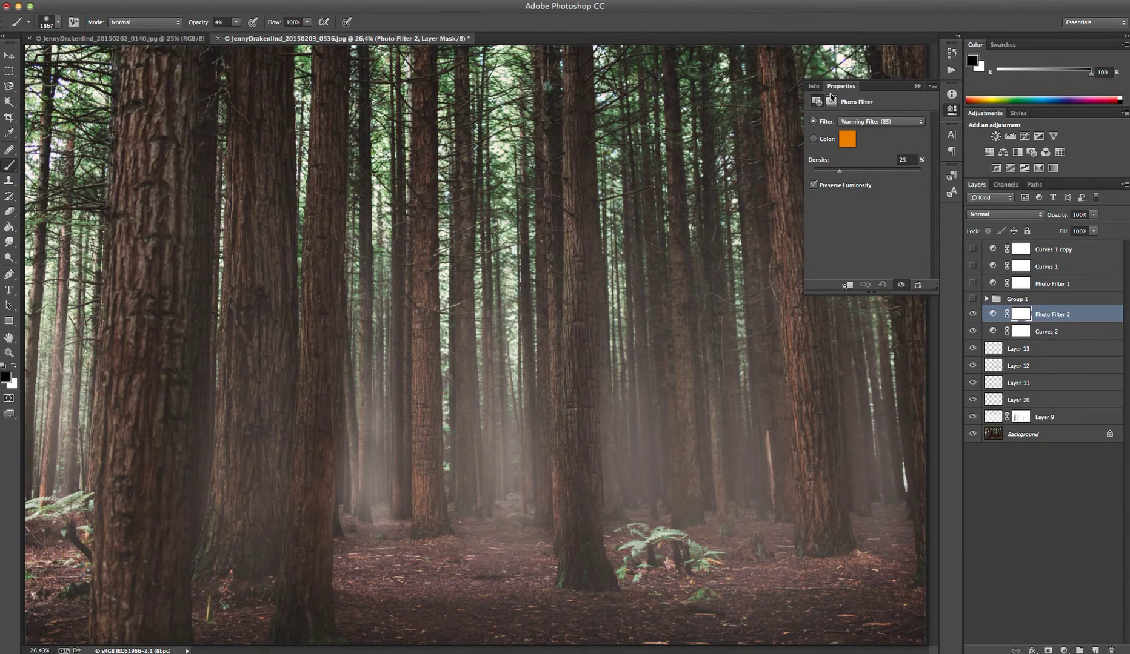
{"action": "left_click", "coordinate": [813, 140]}
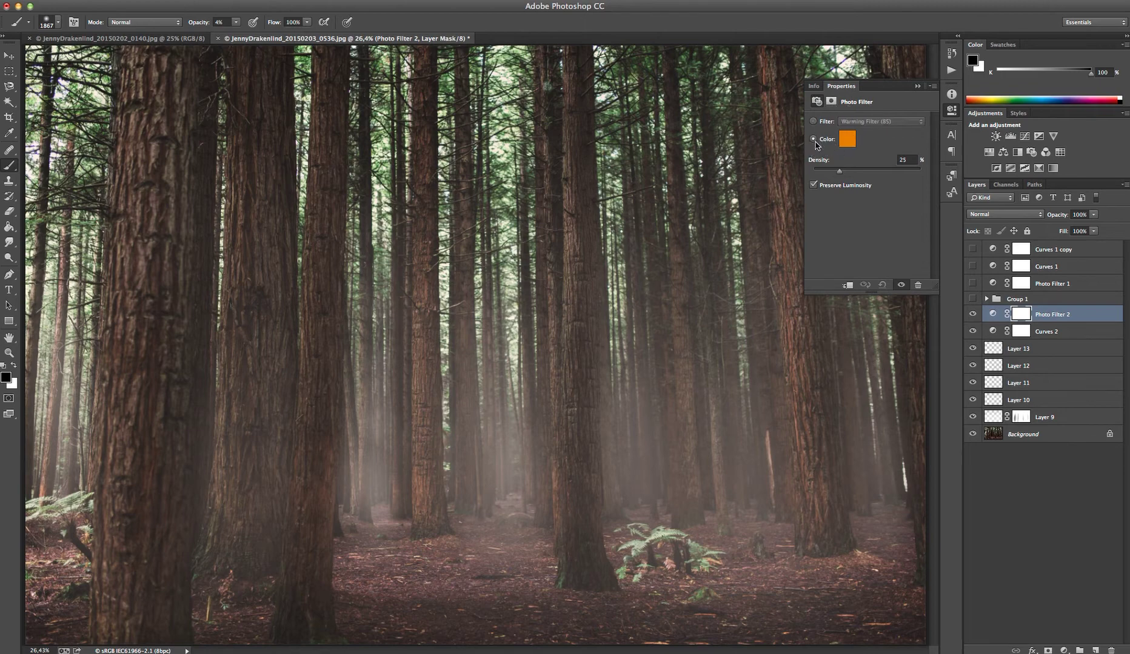
{"action": "left_click", "coordinate": [848, 140]}
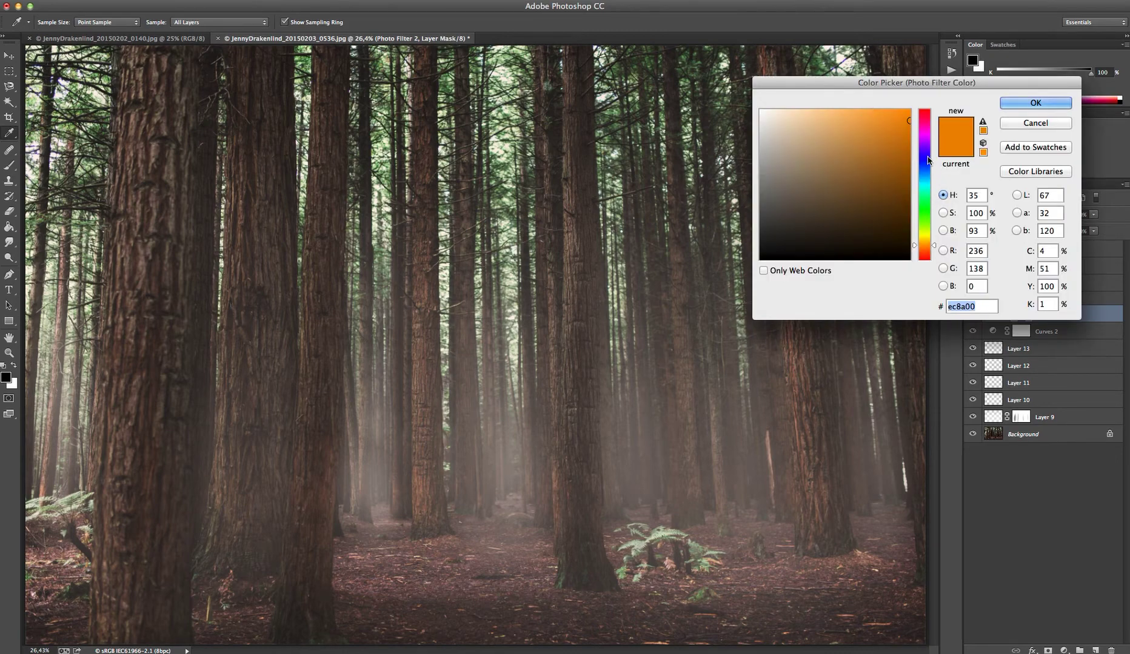
{"action": "left_click_drag", "start_coordinate": [929, 248], "coordinate": [931, 165]}
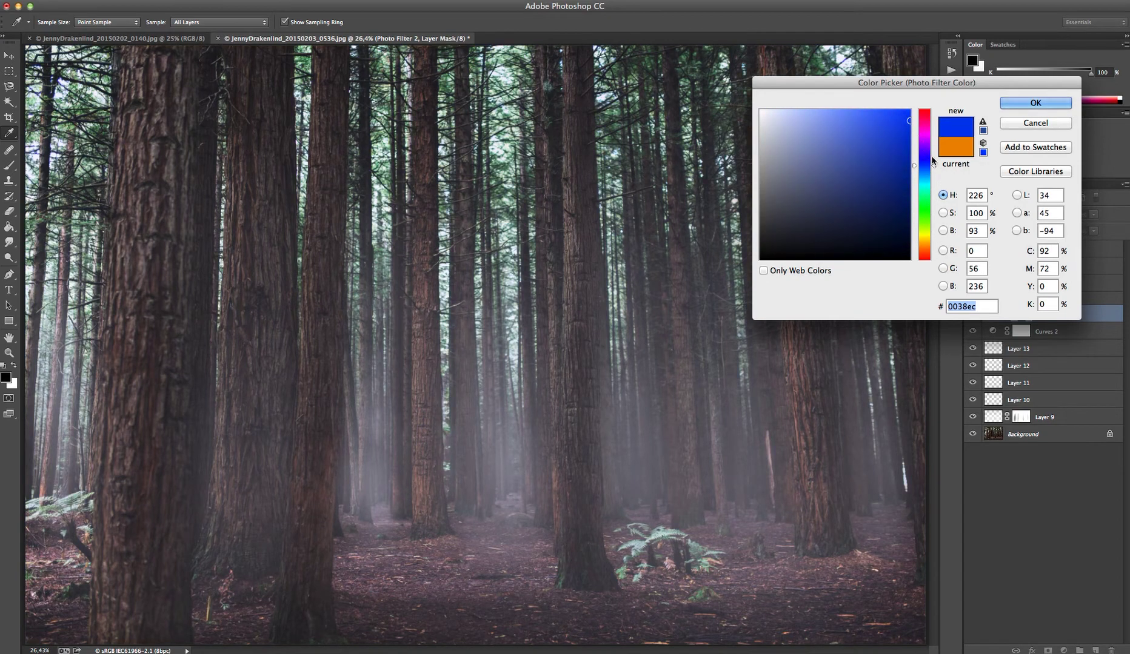
{"action": "mouse_move", "coordinate": [912, 125]}
{"action": "left_mouse_down"}
{"action": "mouse_move", "coordinate": [887, 145]}
{"action": "mouse_move", "coordinate": [892, 93]}
{"action": "mouse_move", "coordinate": [909, 109]}
{"action": "left_mouse_up"}
{"action": "left_click", "coordinate": [898, 146]}
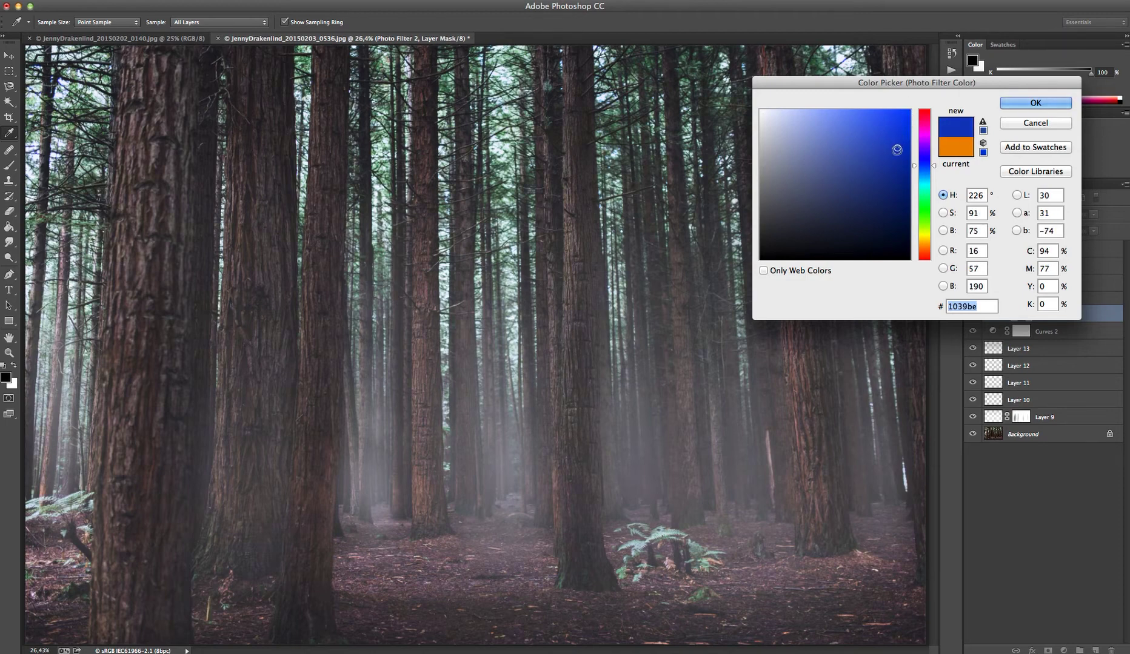
{"action": "left_click", "coordinate": [904, 146]}
{"action": "left_click", "coordinate": [906, 143]}
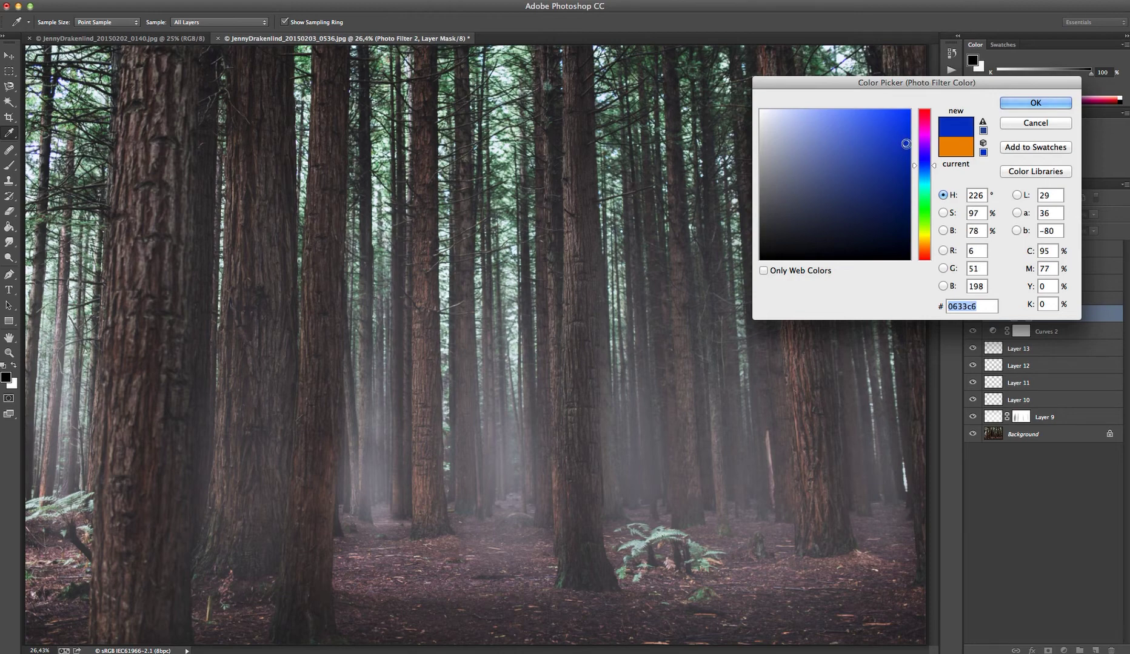
{"action": "left_click", "coordinate": [1022, 105]}
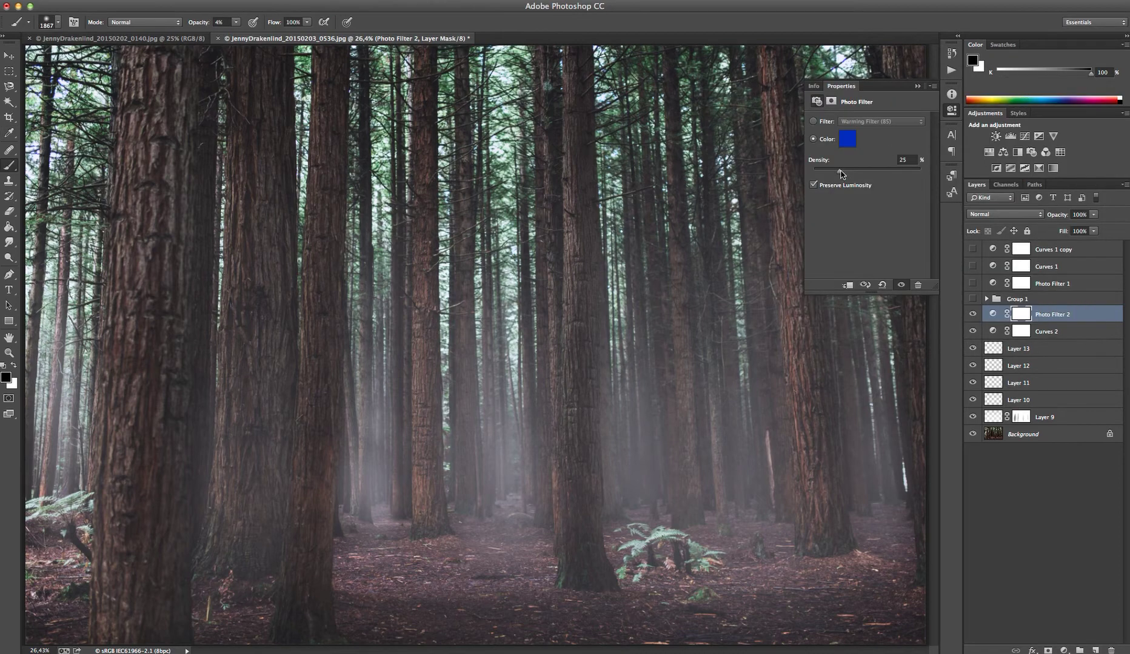
- Raise the photo filter's density to 100% and change its colour to a darker, less saturated blue
{"action": "left_click_drag", "start_coordinate": [840, 171], "coordinate": [904, 170]}
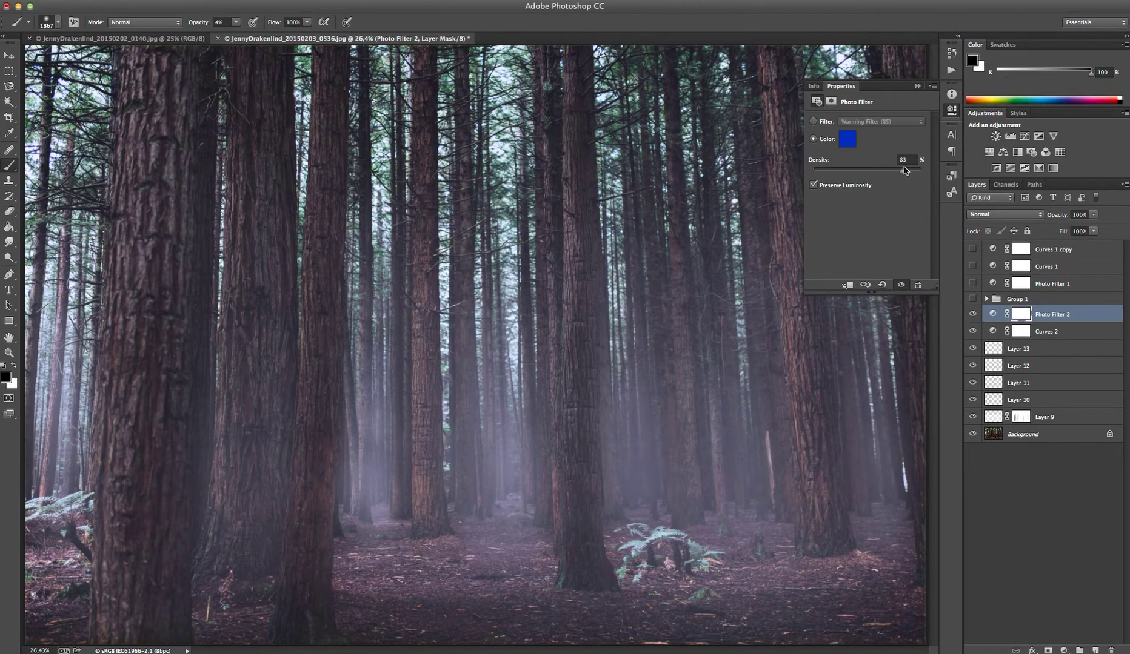
{"action": "left_click", "coordinate": [848, 140]}
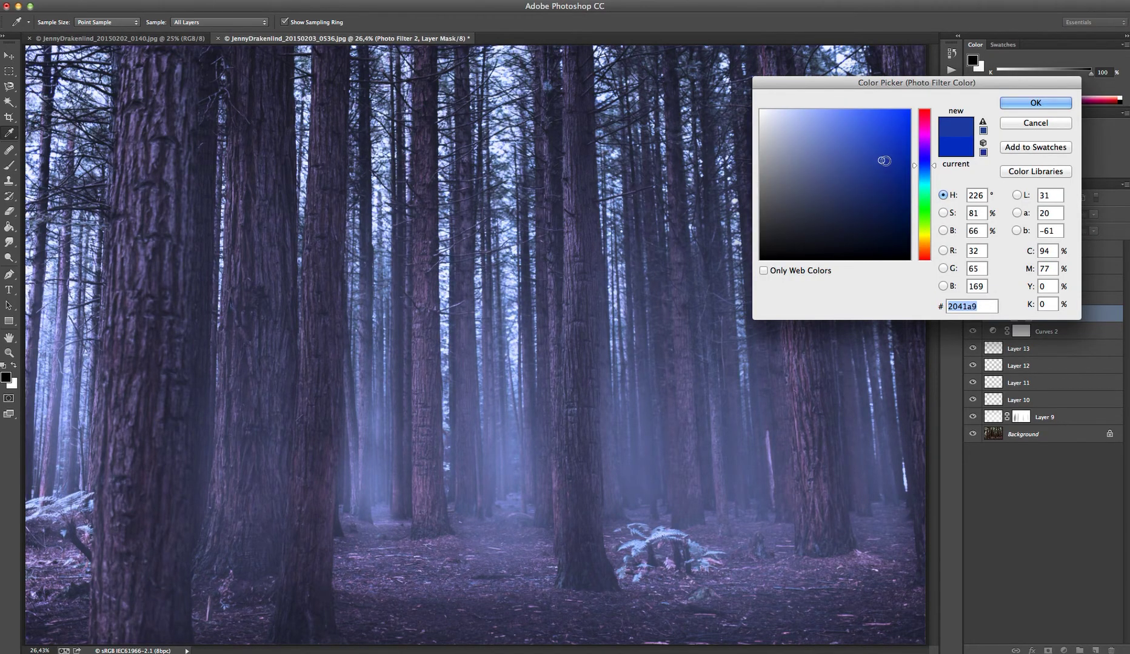
{"action": "left_click", "coordinate": [881, 169]}
{"action": "left_click_drag", "start_coordinate": [881, 169], "coordinate": [882, 166]}
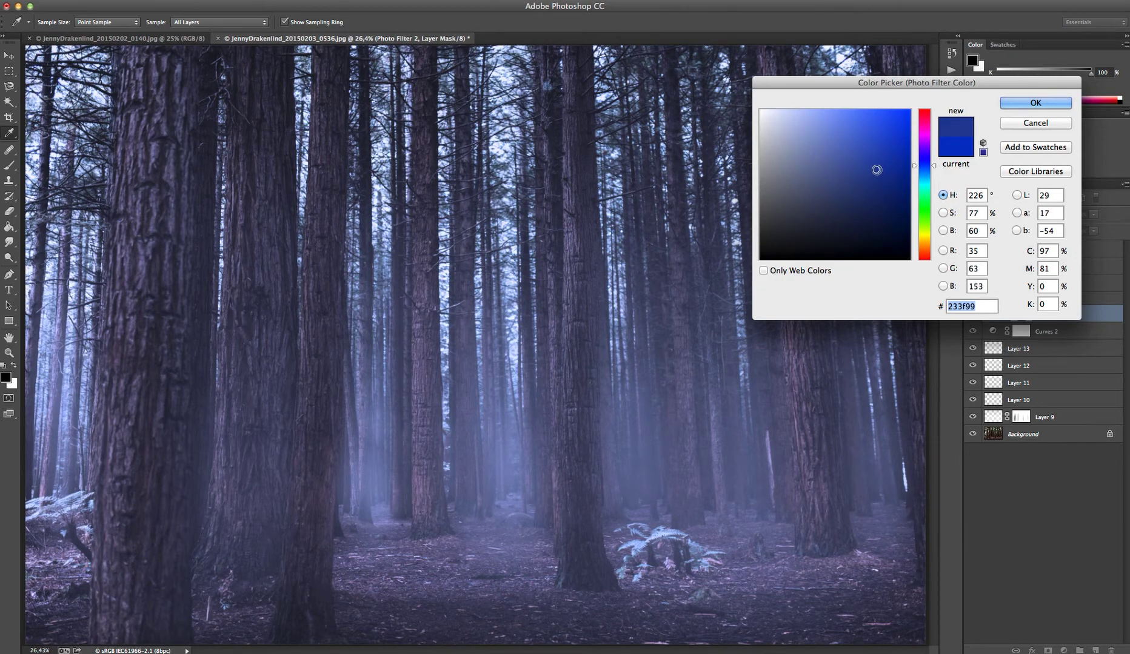
{"action": "left_click", "coordinate": [888, 170]}
{"action": "left_click", "coordinate": [1029, 103]}
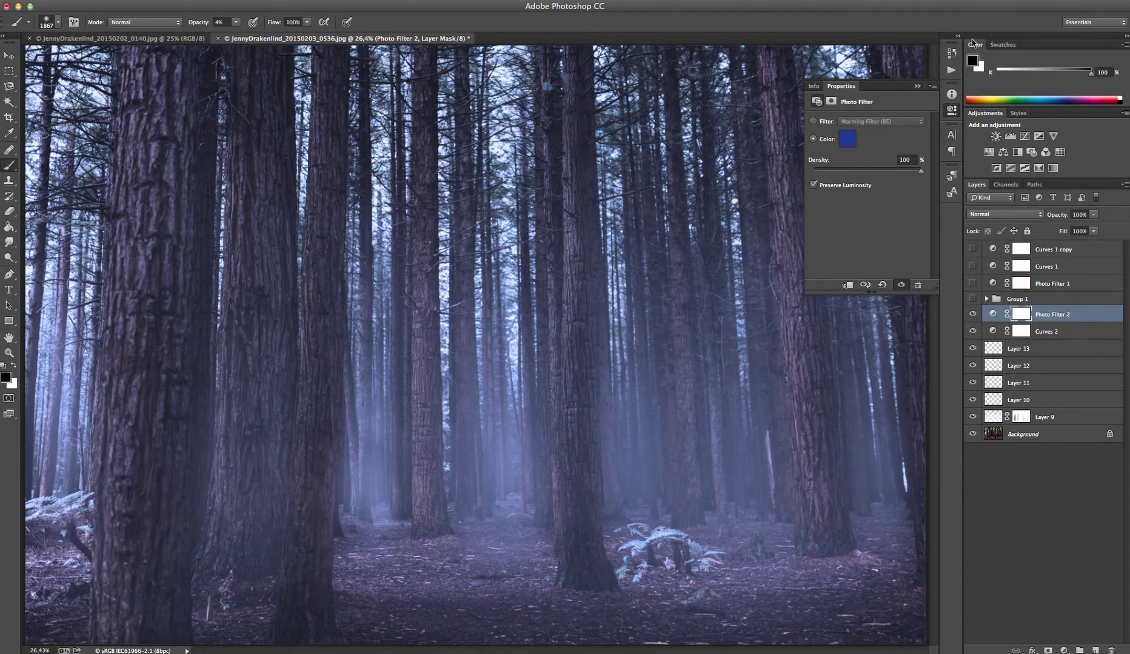
- Duplicate the Curves 2 adjustment layer beneath the Photo Filter 2 adjustment to darken the forest further
{"action": "left_click", "coordinate": [1068, 337]}
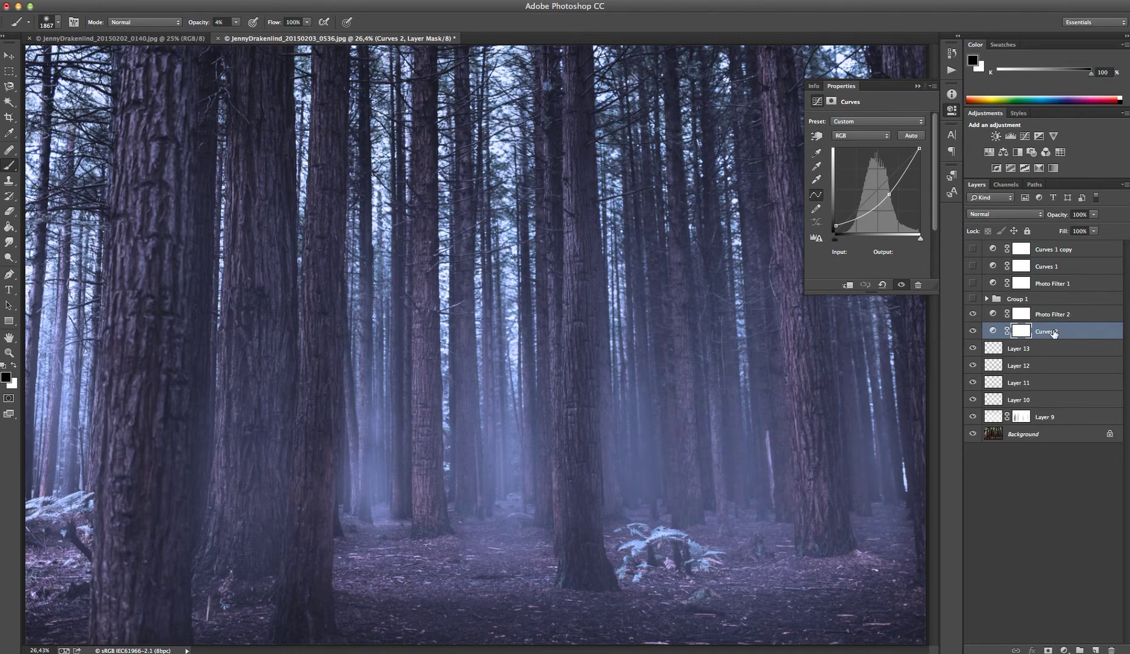
{"action": "left_click_drag", "start_coordinate": [1054, 333], "coordinate": [1095, 650]}
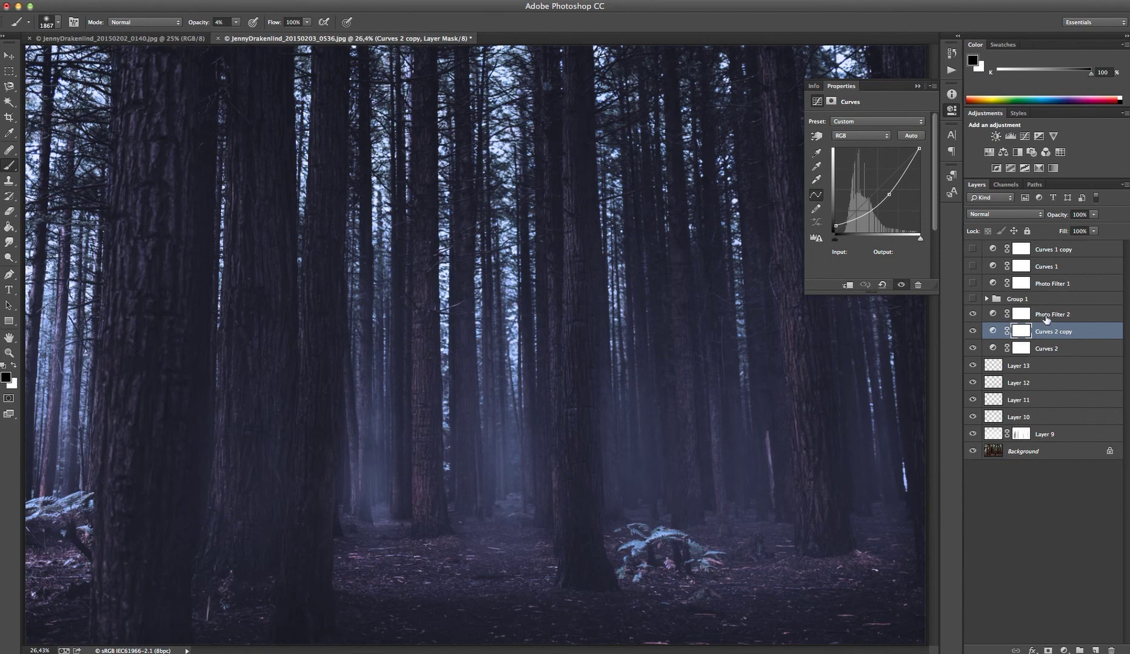
- Isolate the Background layer, and compare it with the earlier version by showing Group 1, Photo Filter 1, Curves 1 and Curves 1 copy
{"action": "left_click", "coordinate": [972, 452], "text": "alt"}
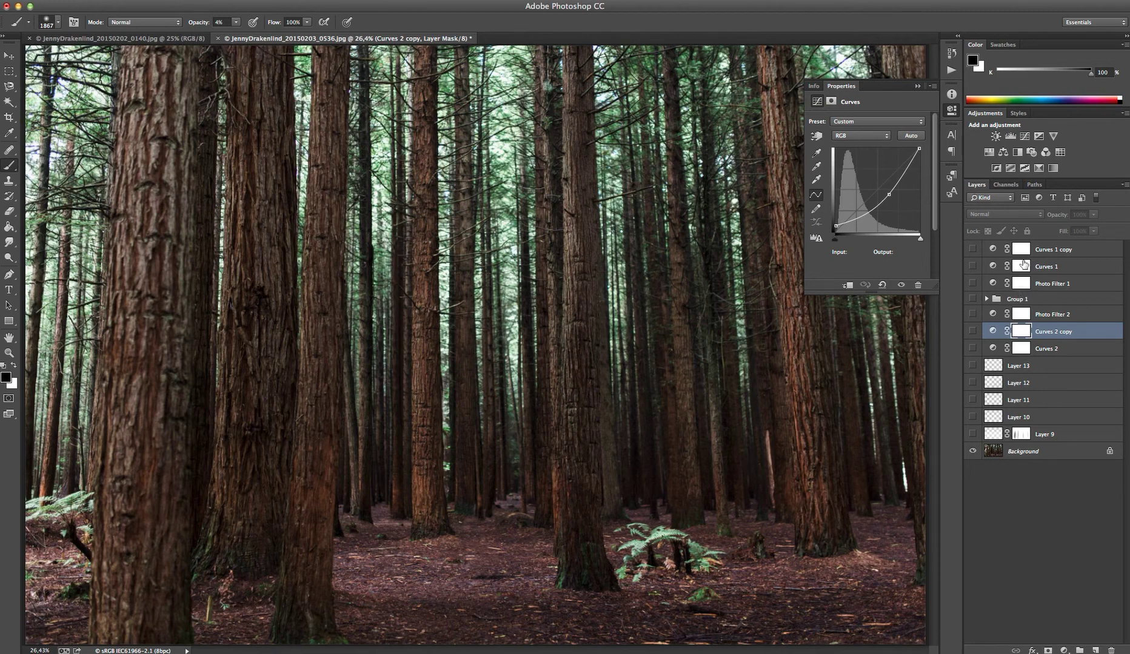
{"action": "left_click", "coordinate": [972, 300]}
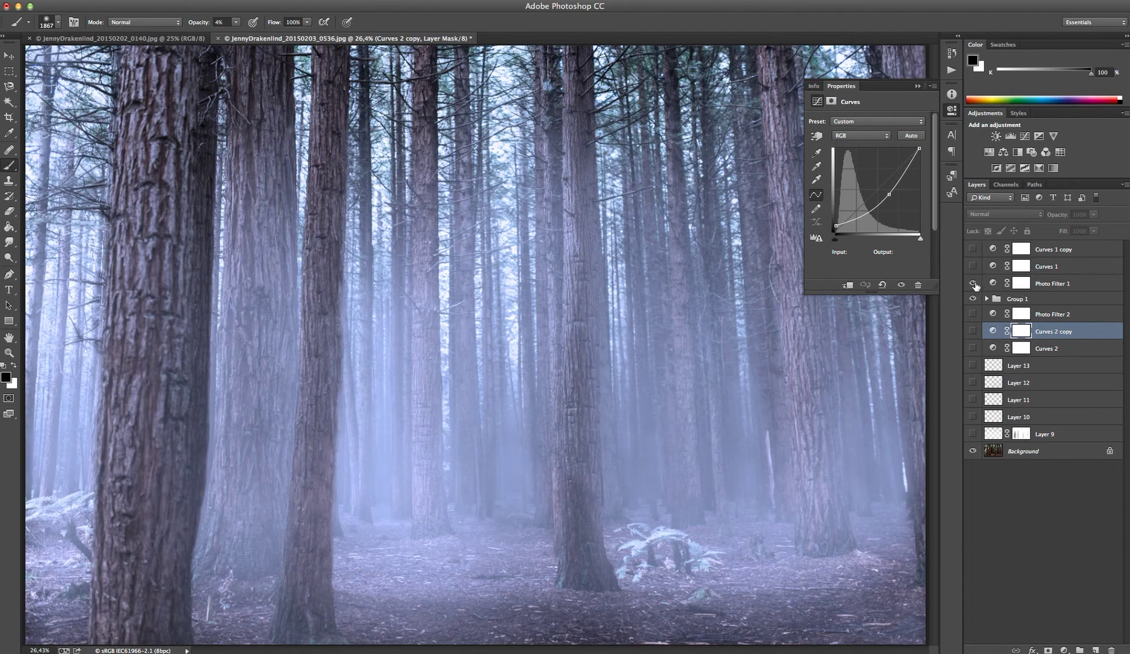
{"action": "left_click", "coordinate": [973, 267]}
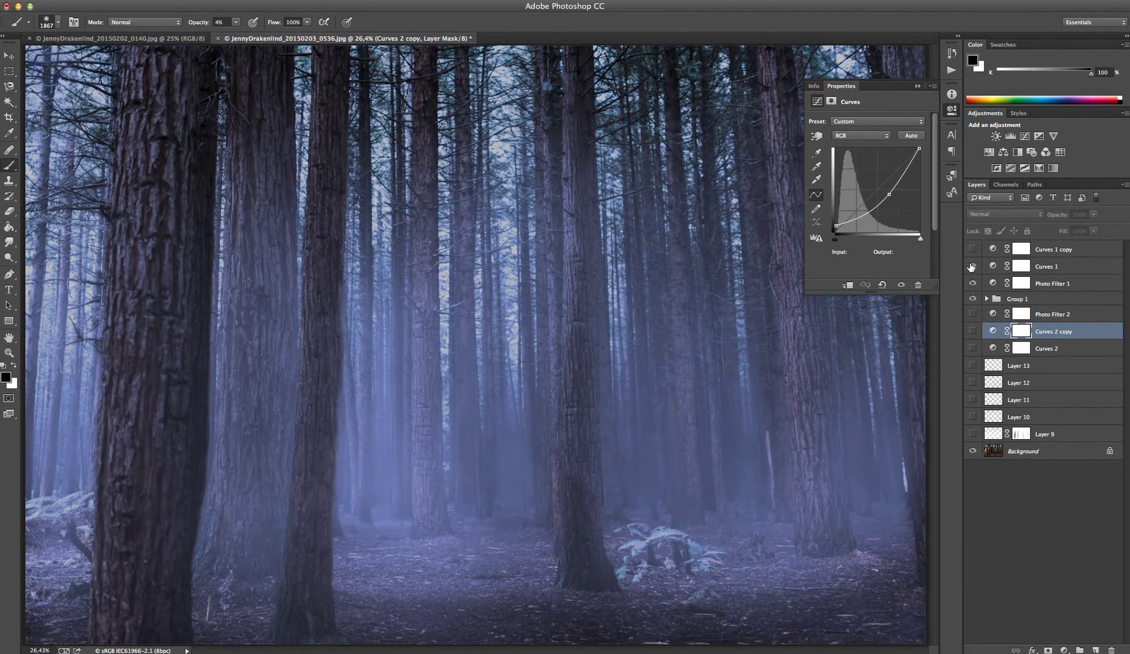
{"action": "left_click", "coordinate": [973, 250]}
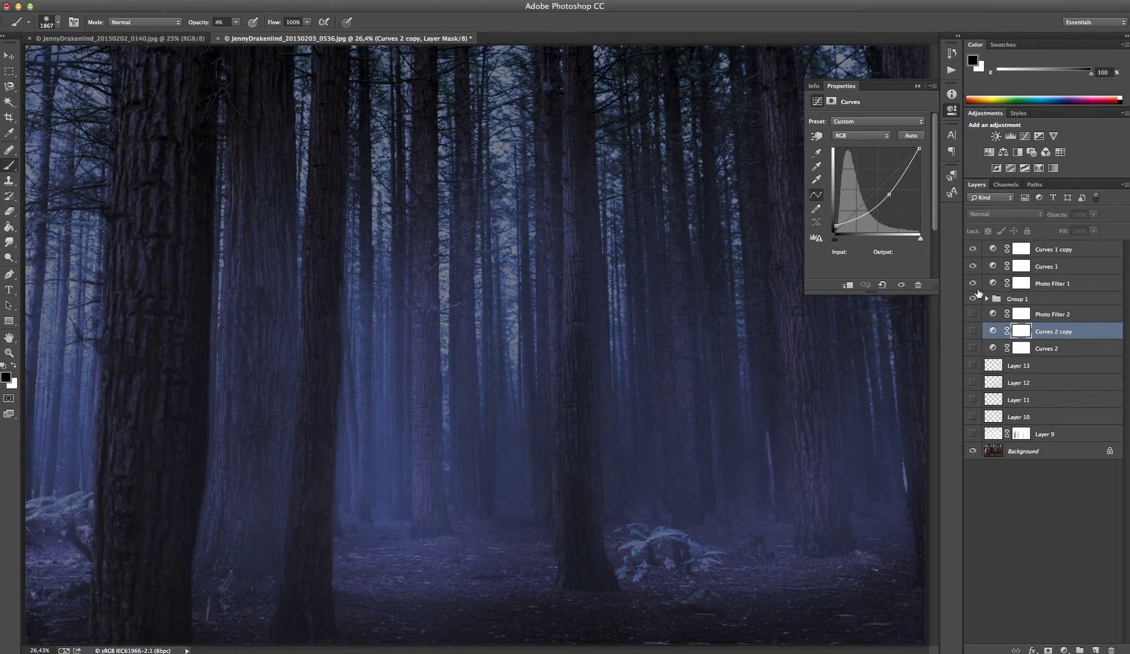
- Hide the three adjustments above Group 1 and the group's Layers 6, 7 and 8 to view the Layer 2 fog alone
{"action": "left_click_drag", "start_coordinate": [972, 283], "coordinate": [972, 249]}
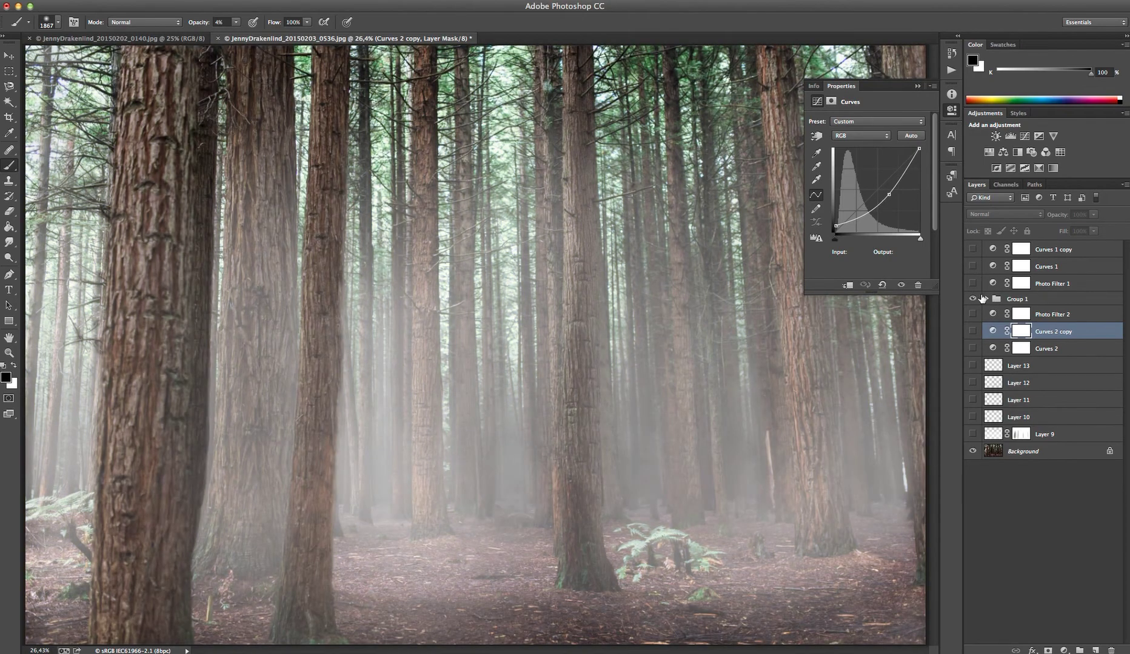
{"action": "left_click", "coordinate": [986, 299]}
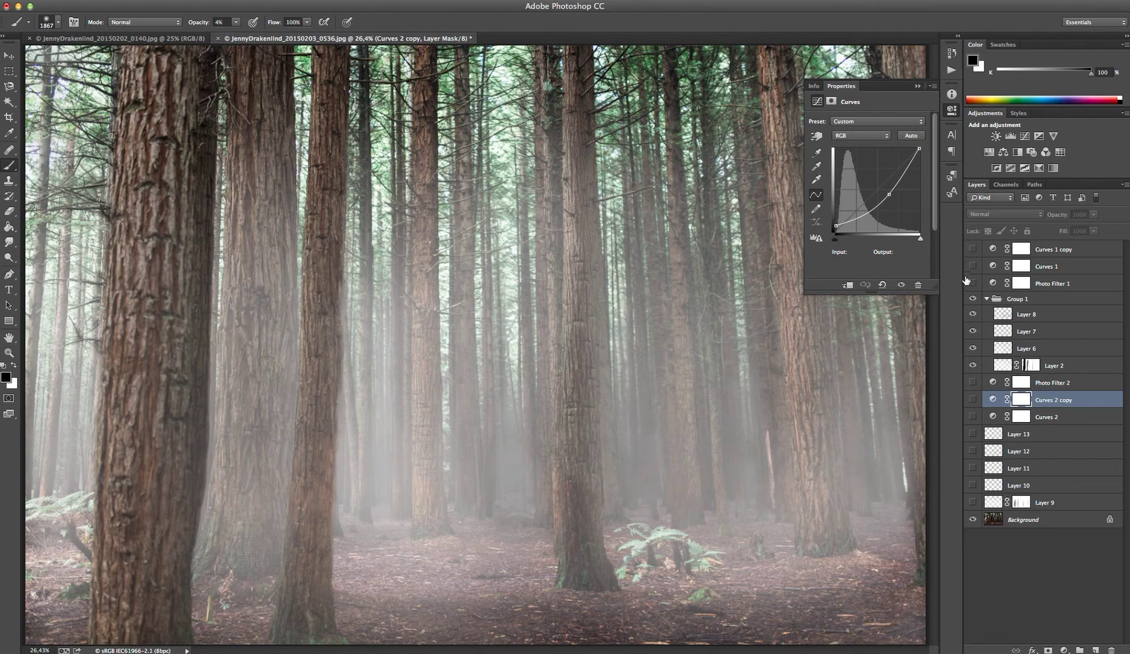
{"action": "left_click", "coordinate": [972, 349]}
{"action": "left_click_drag", "start_coordinate": [972, 331], "coordinate": [973, 318]}
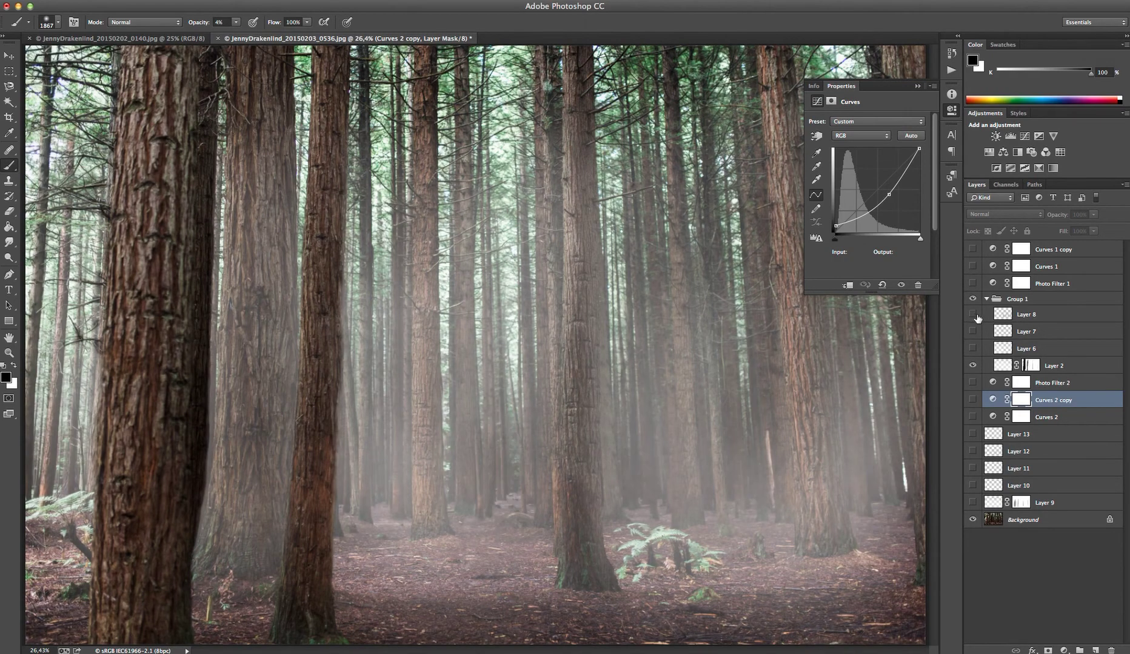
- Show Layers 6, 7 and 8 one at a time to review the fog build-up, toggling Layer 8 for comparison, and collapse Group 1
{"action": "left_click", "coordinate": [973, 349]}
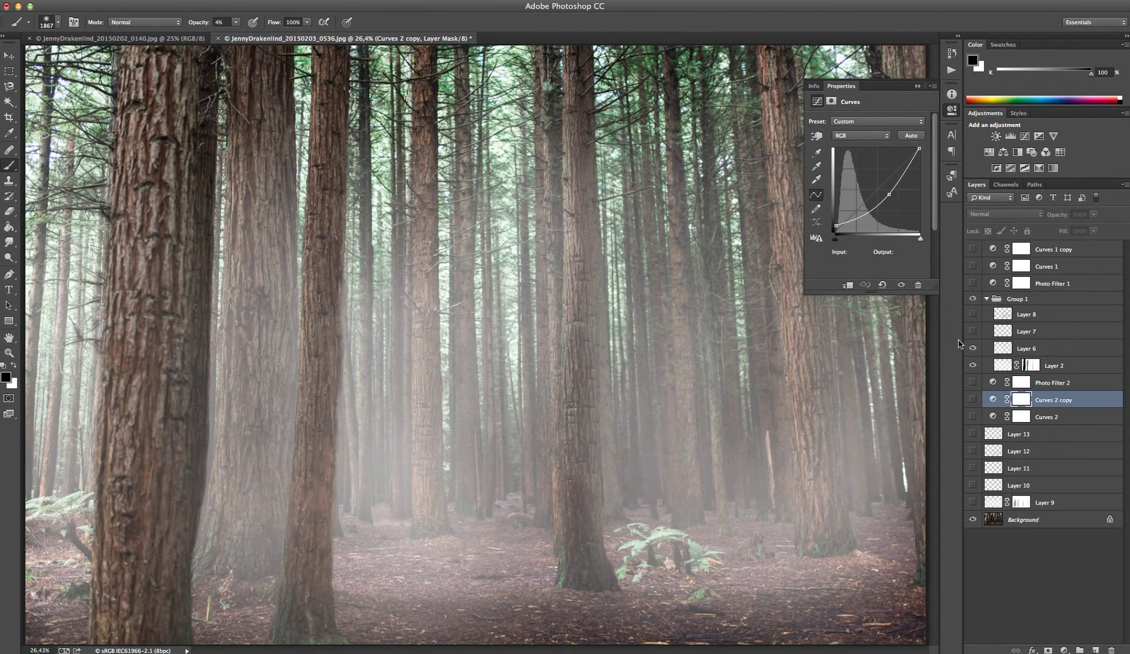
{"action": "left_click", "coordinate": [973, 331]}
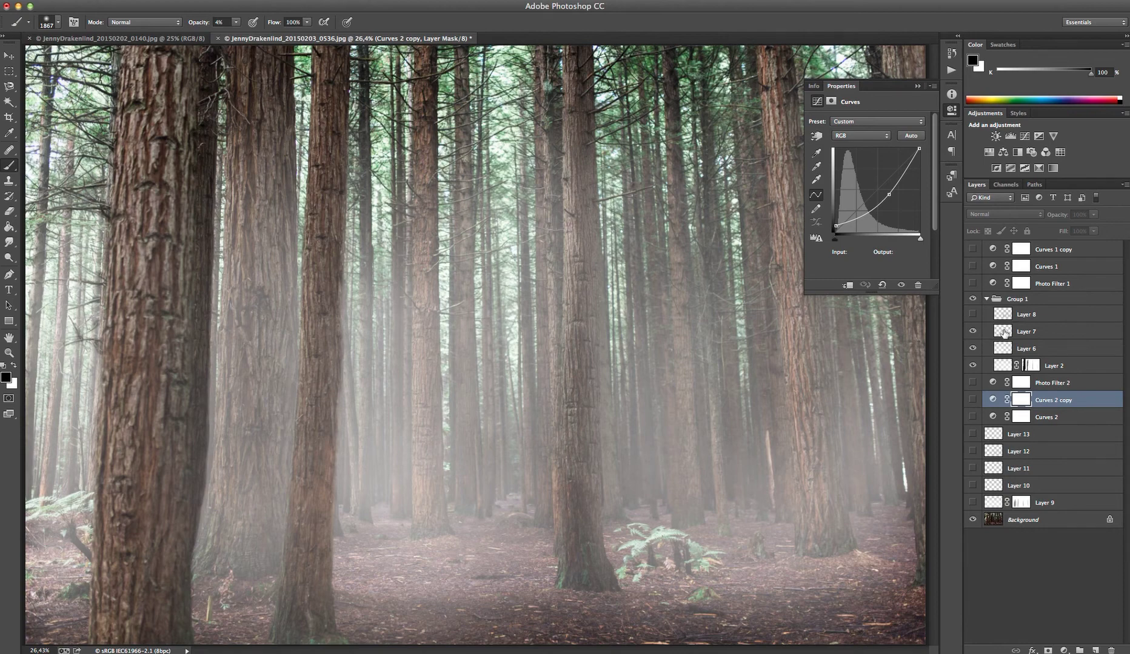
{"action": "left_click", "coordinate": [973, 315]}
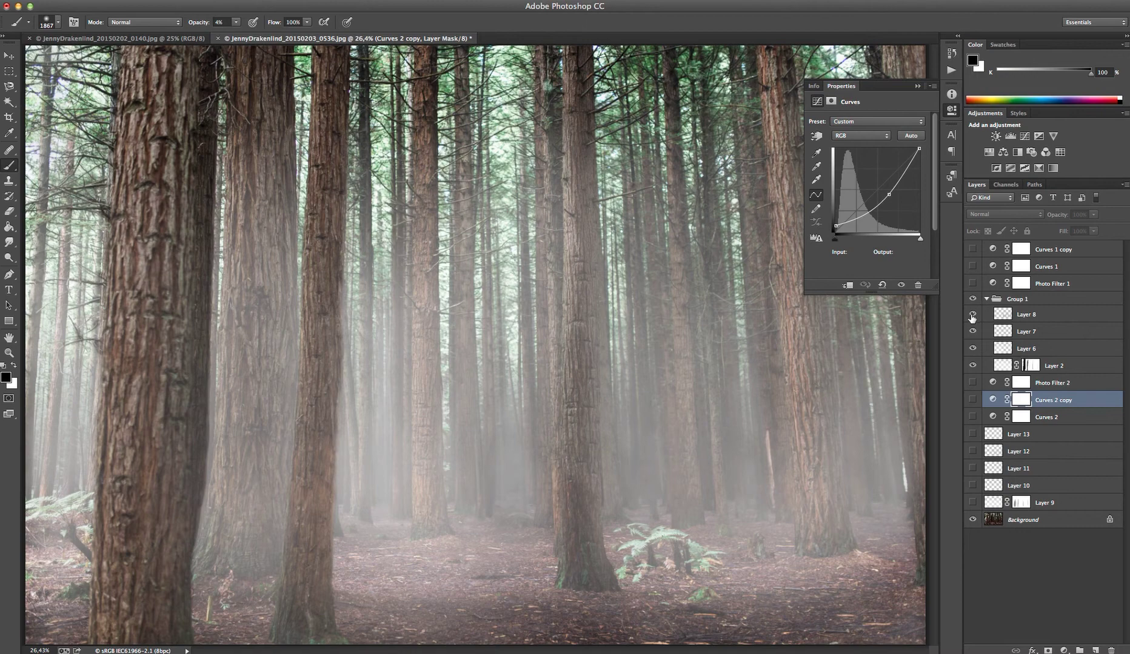
{"action": "left_click", "coordinate": [973, 315]}
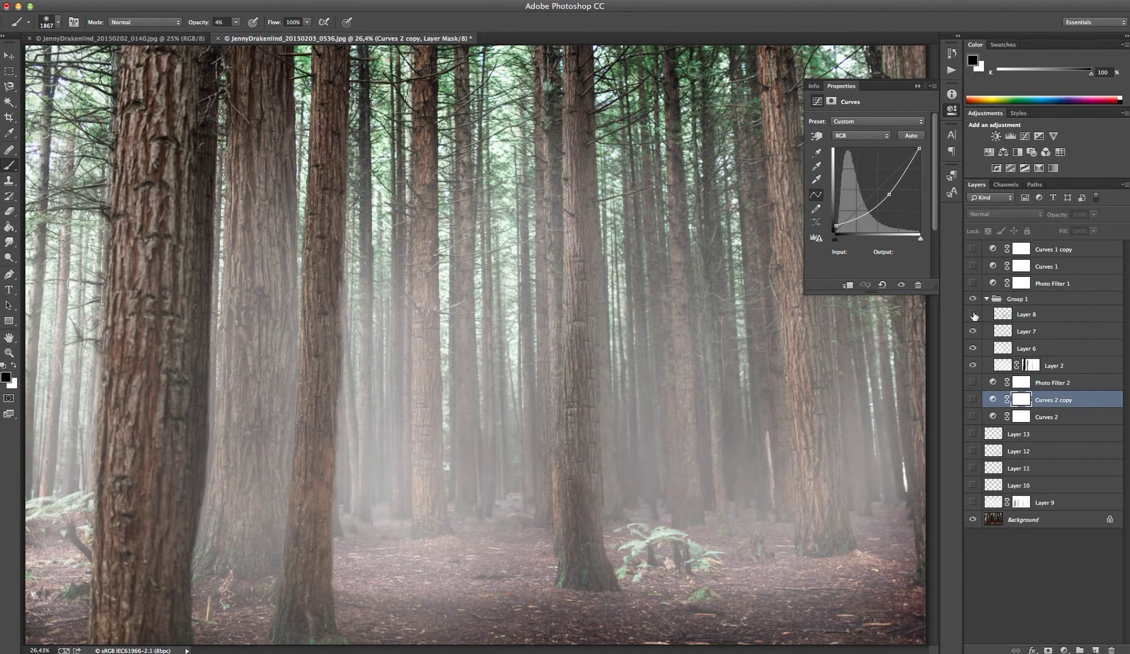
{"action": "left_click", "coordinate": [973, 315]}
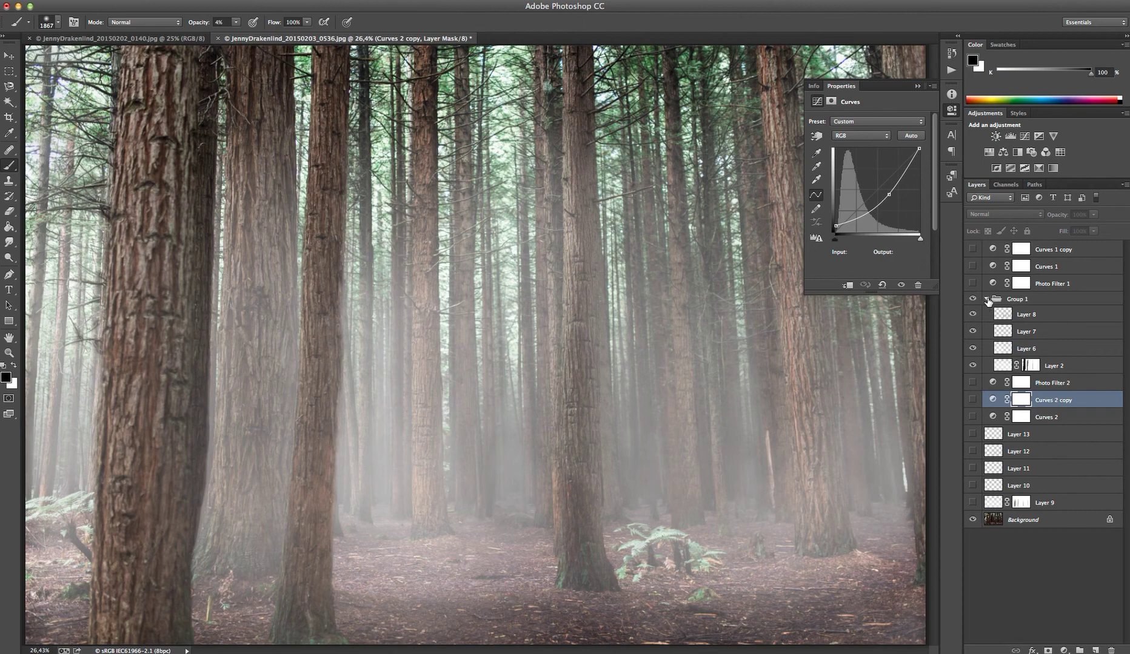
{"action": "left_click", "coordinate": [986, 300]}
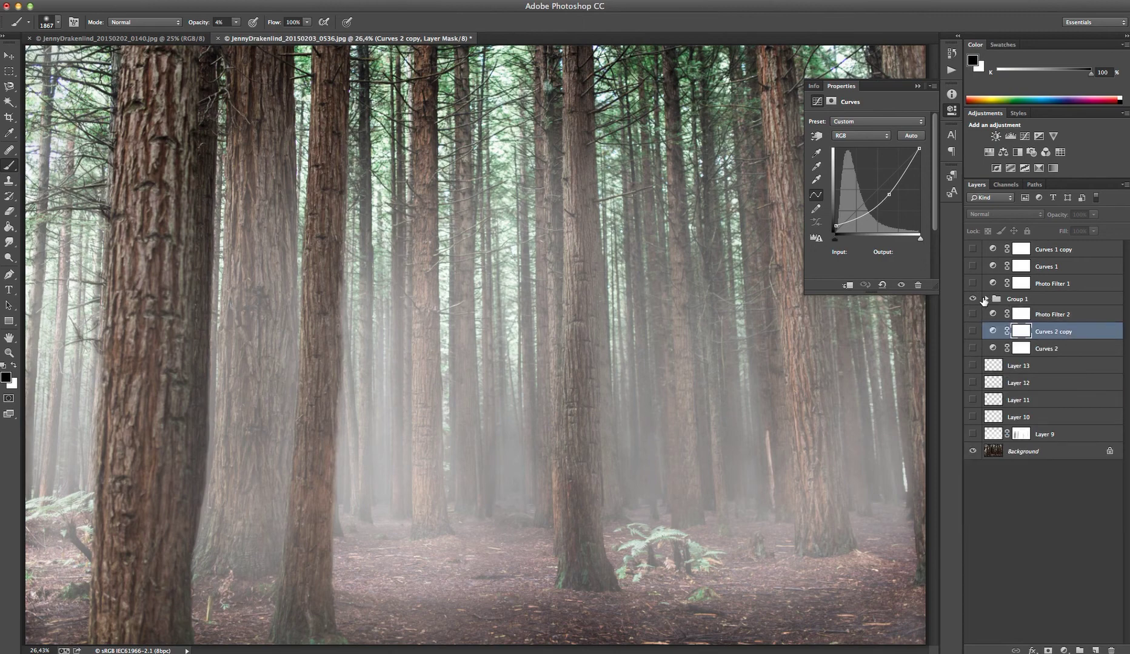